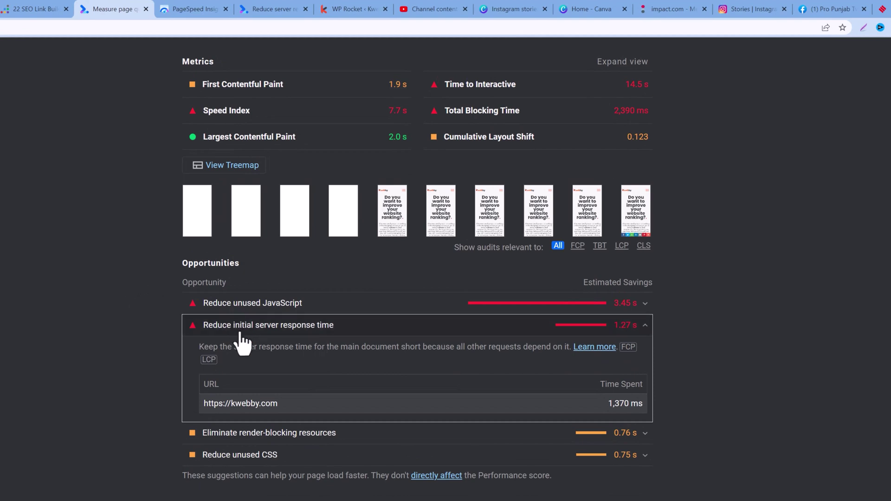
Reread the 1,370 ms server response time description, highlighting words like 'time' for emphasis.
scroll(139, 352, up, 15)
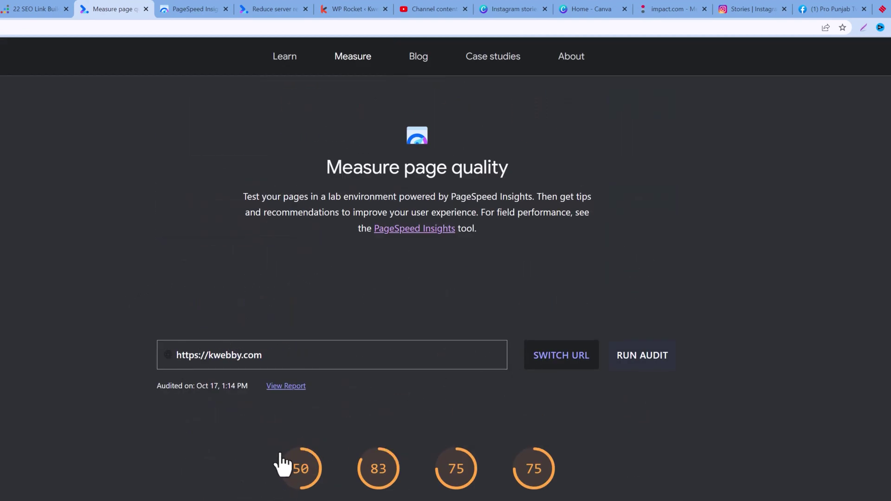
scroll(307, 478, down, 1)
scroll(150, 442, down, 13)
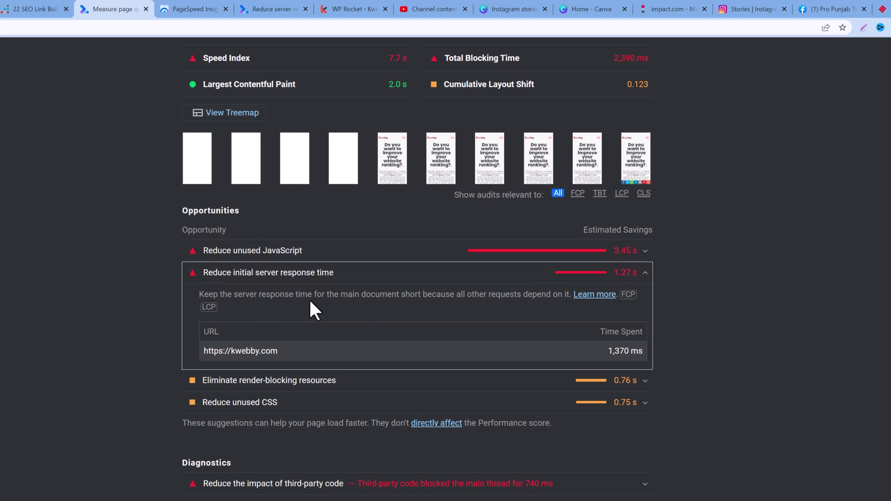
drag(371, 295, 476, 301)
click(475, 310)
double_click(303, 295)
click(303, 297)
triple_click(303, 297)
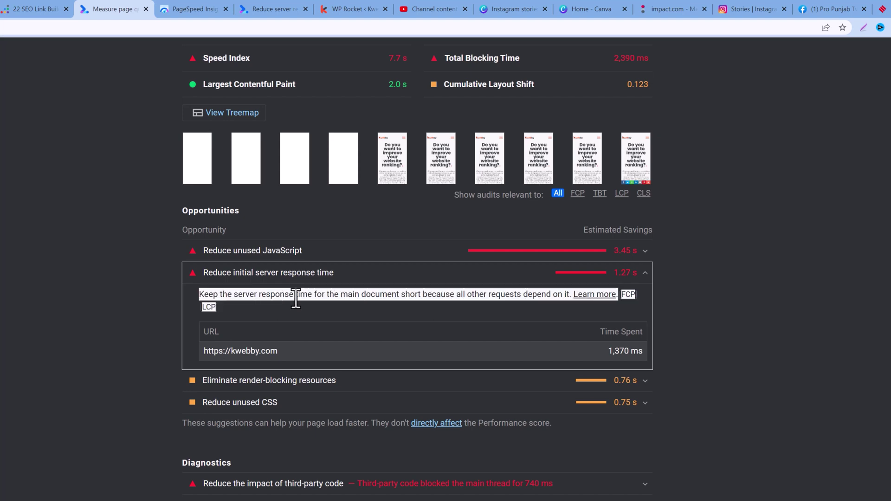
click(94, 292)
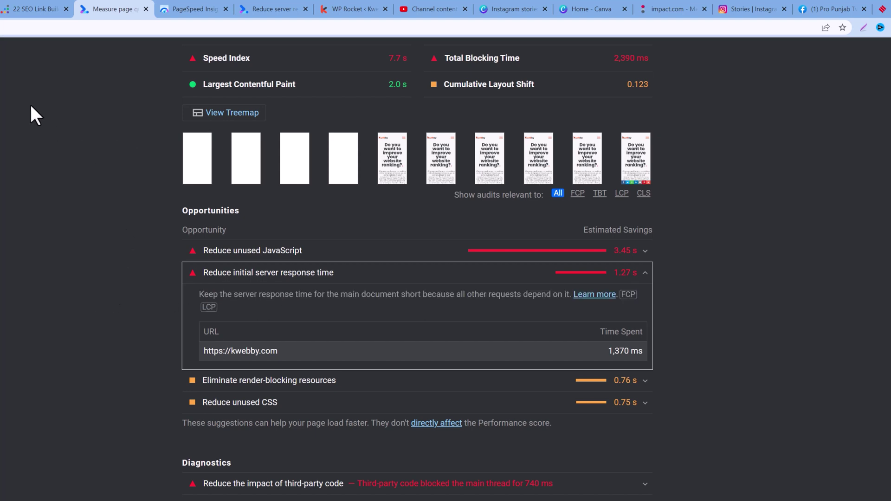
triple_click(276, 291)
scroll(2, 357, up, 10)
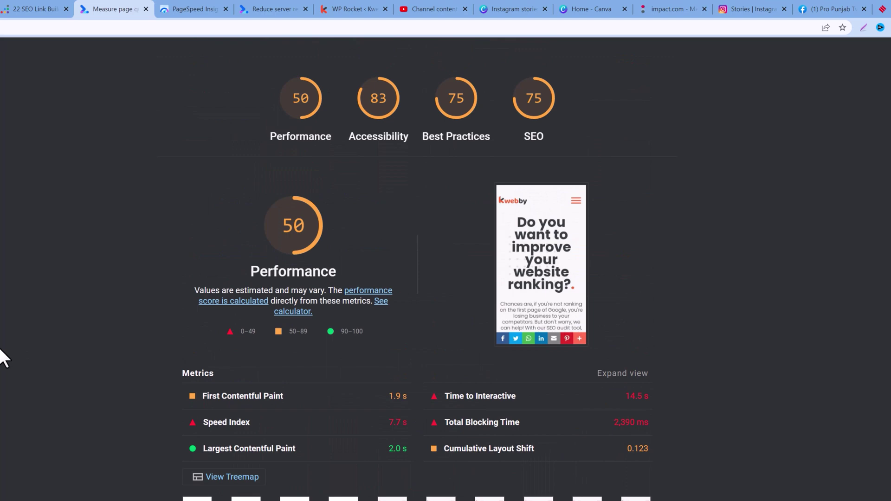
scroll(2, 357, down, 5)
scroll(3, 358, down, 3)
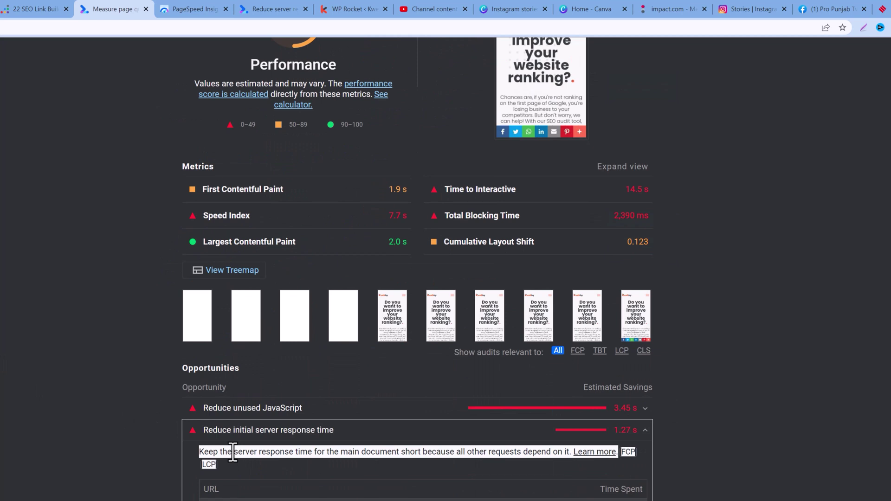
click(108, 462)
Highlight the server response paragraph and the word 'document' again, dismissing the download popup.
scroll(112, 464, down, 1)
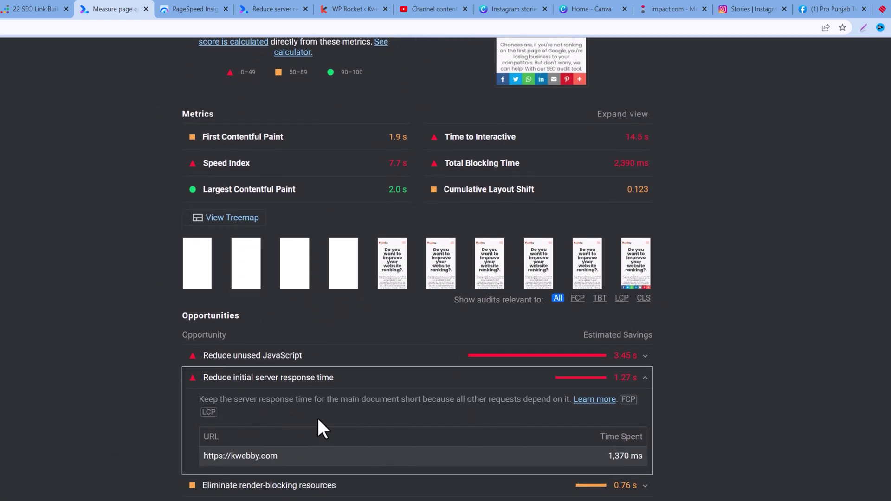
triple_click(326, 402)
click(73, 398)
triple_click(233, 400)
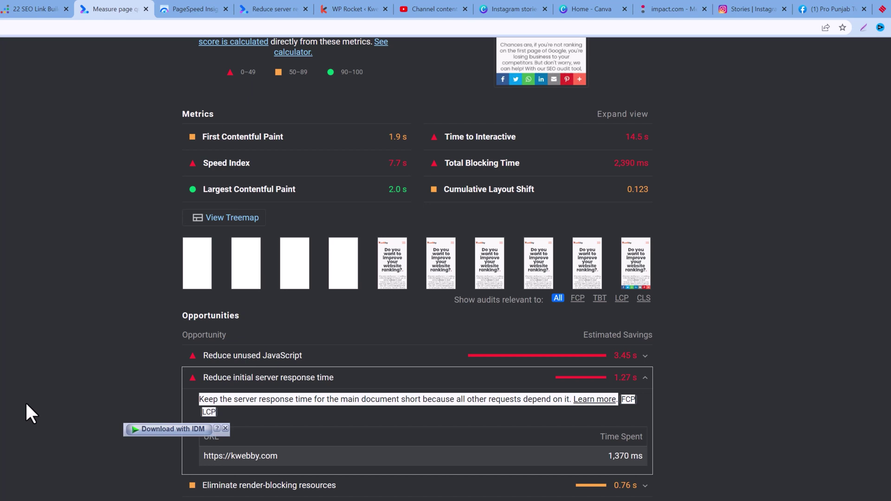
click(225, 428)
click(84, 416)
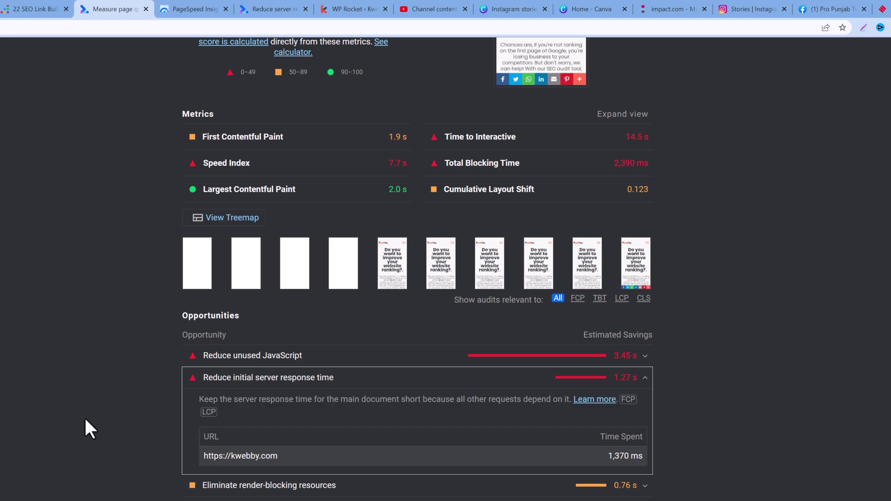
double_click(365, 400)
click(266, 398)
triple_click(422, 405)
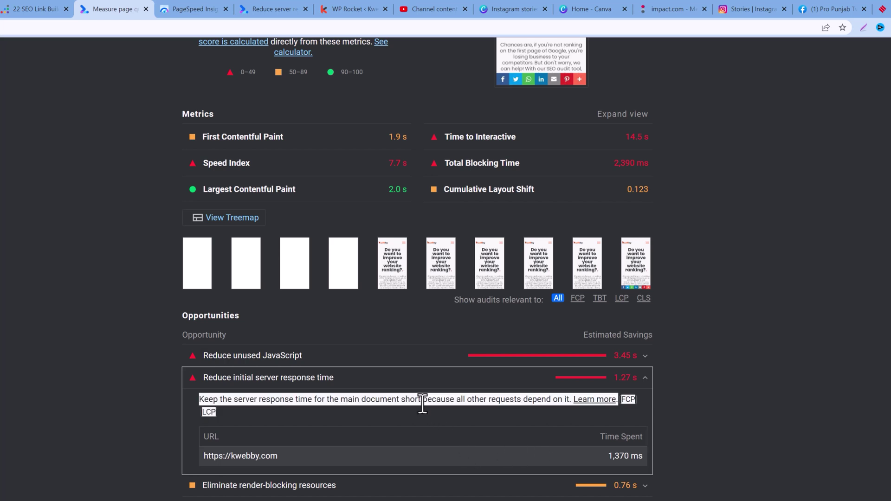
click(52, 384)
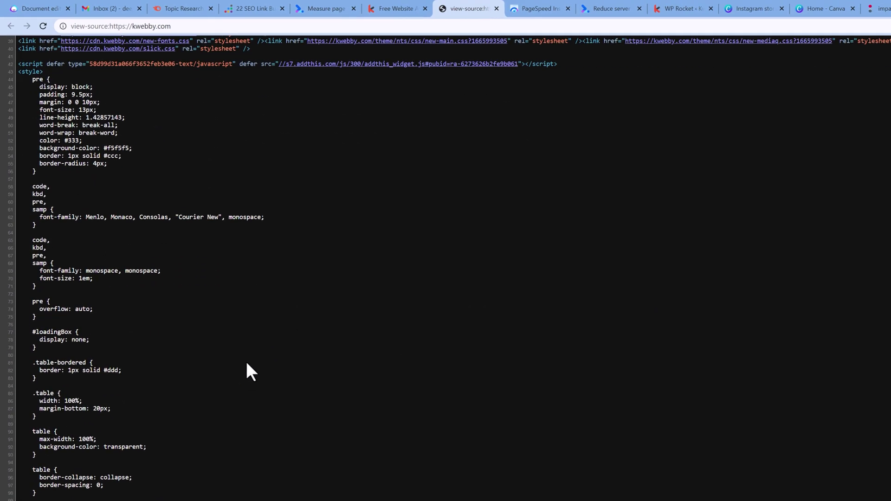
Go back to the kwebby.com page source tab after viewing normalize.css.
scroll(299, 418, up, 4)
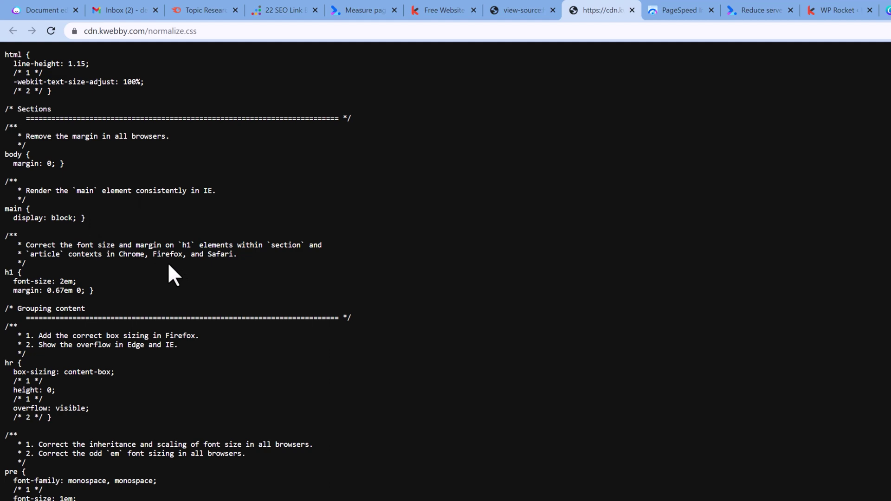
click(497, 9)
Inspect the kwebby.com homepage in DevTools and reload it with the Network panel recording.
click(448, 7)
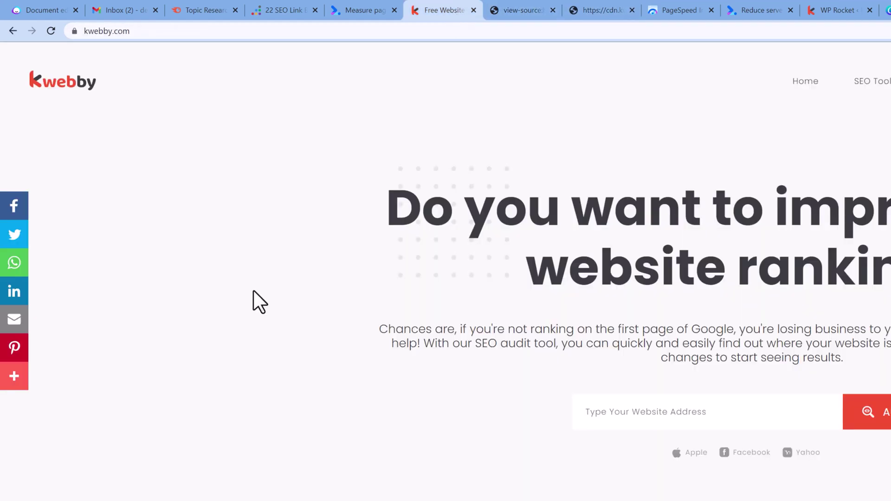
right_click(230, 245)
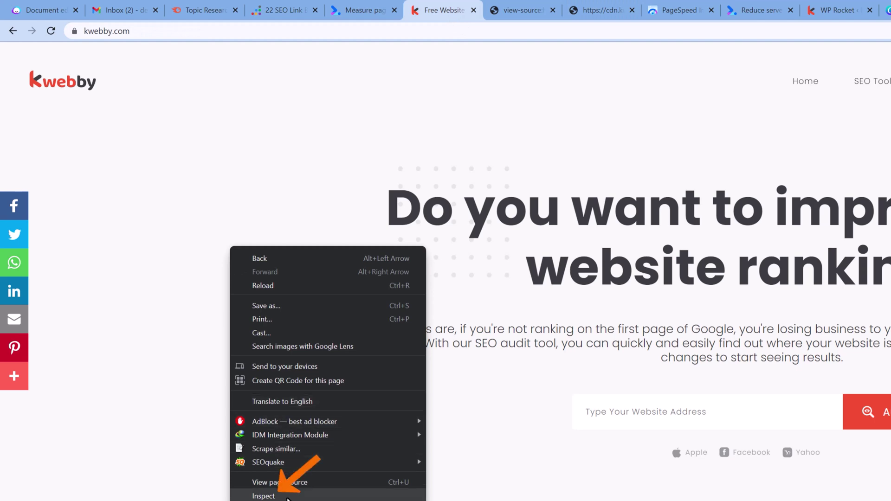
click(287, 497)
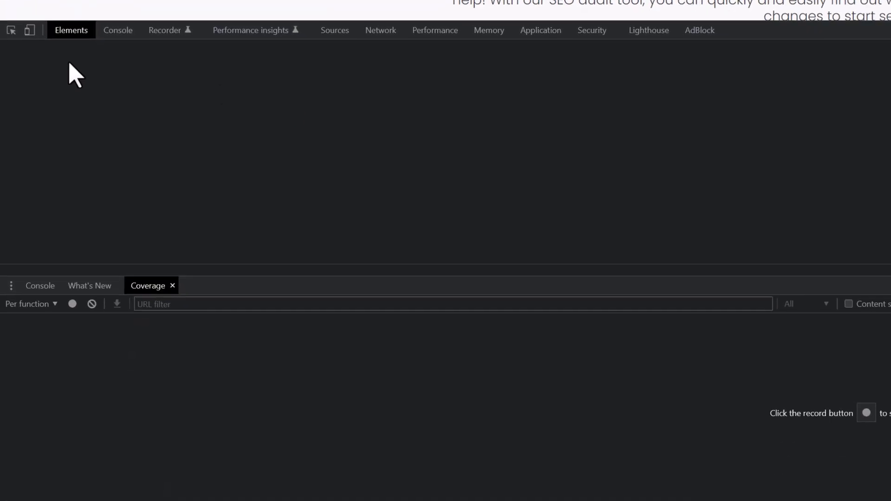
click(389, 33)
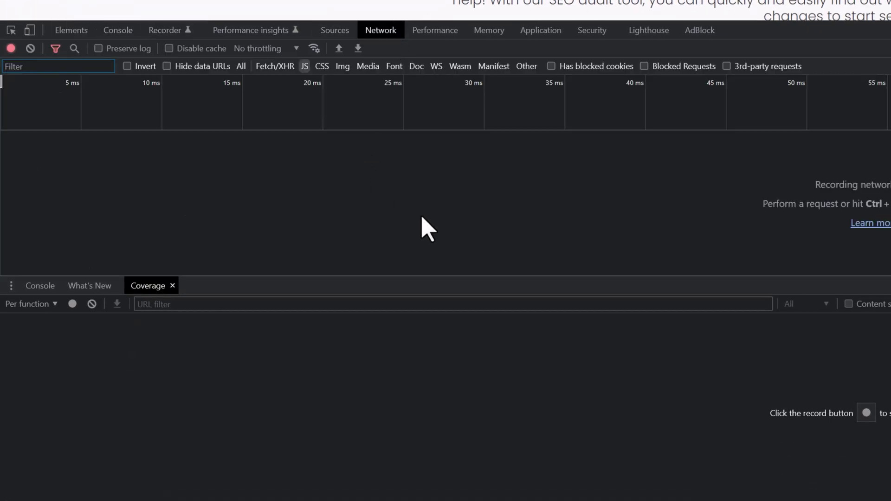
key(ctrl+r)
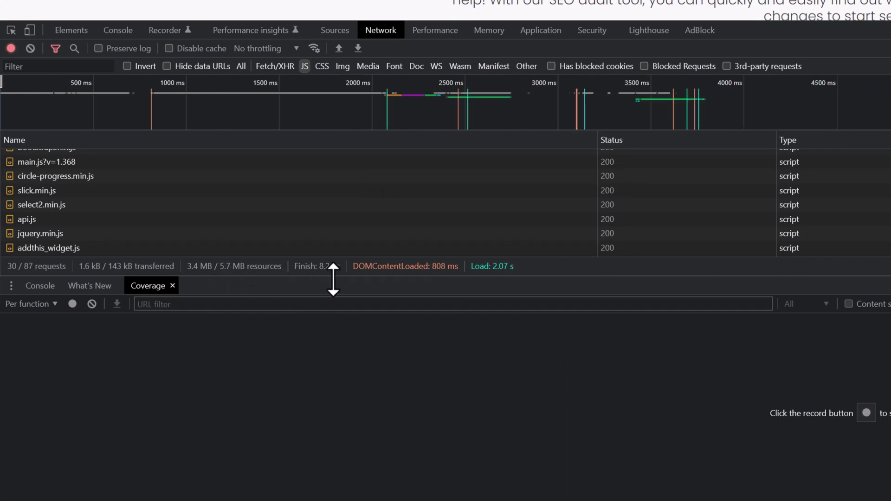
Enlarge the request list to review the JS requests' status, initiators and disk-cache sizes.
drag(608, 281, 611, 434)
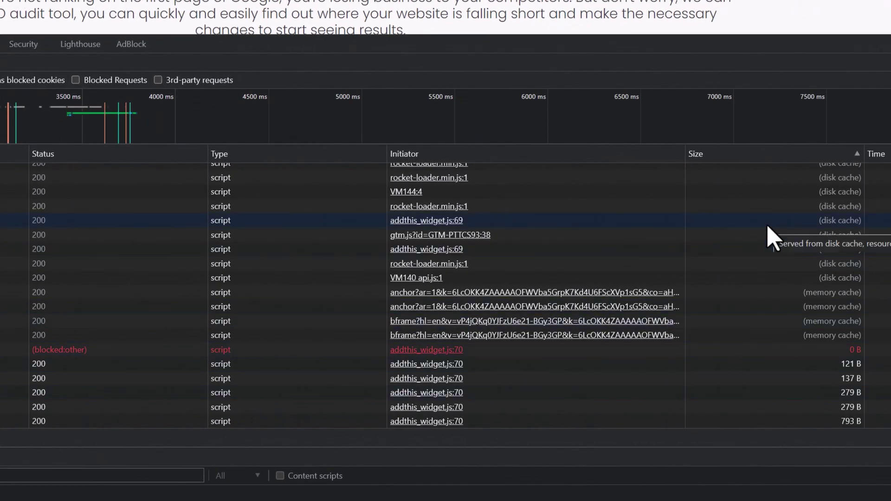
mouse_move(392, 200)
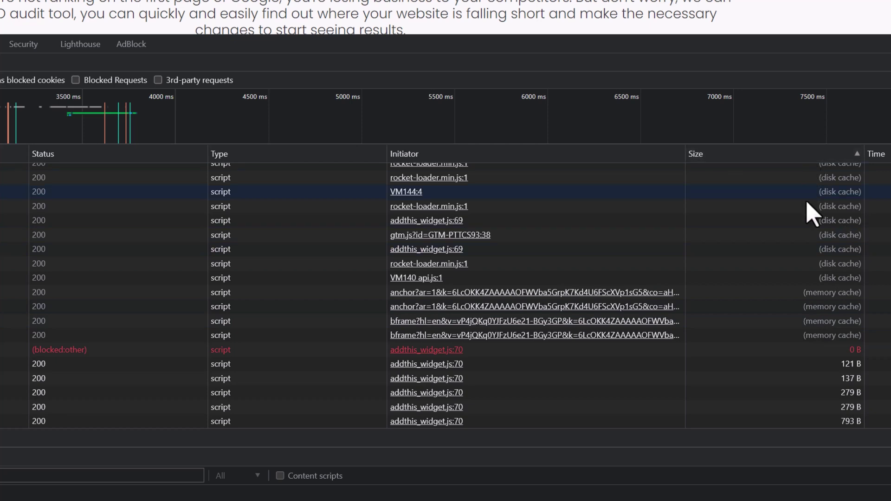
scroll(812, 214, up, 5)
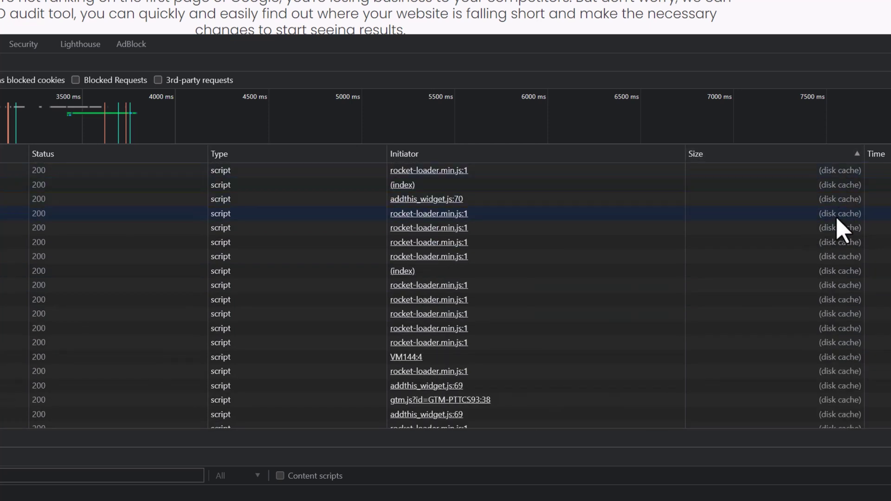
scroll(841, 229, down, 5)
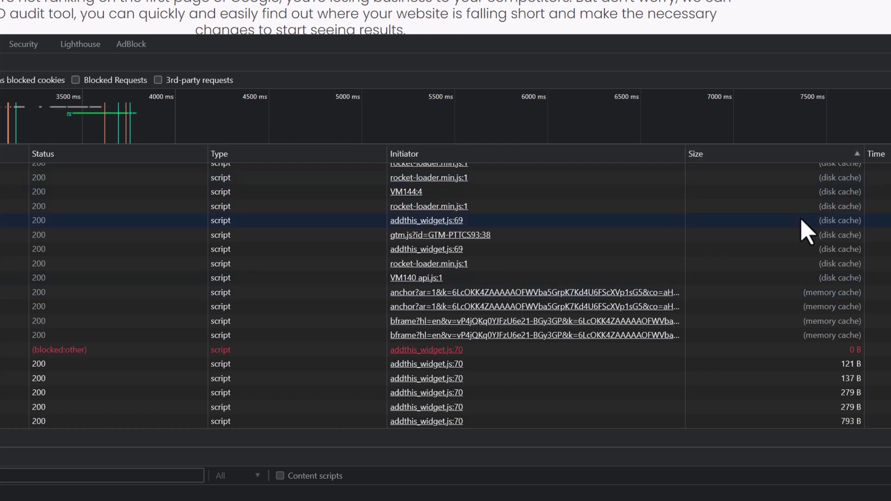
scroll(822, 279, up, 3)
scroll(822, 305, down, 3)
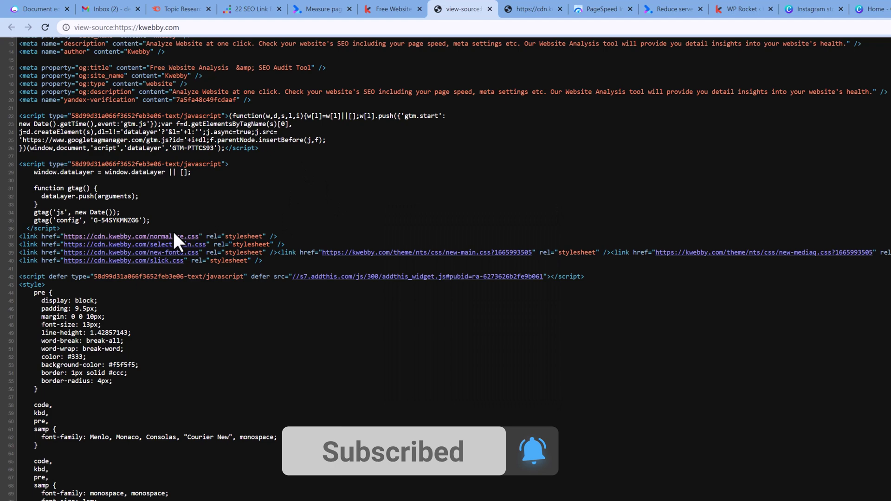
Close DevTools on kwebby.com, go to SEO Tools and search the page for 'mini'.
click(522, 9)
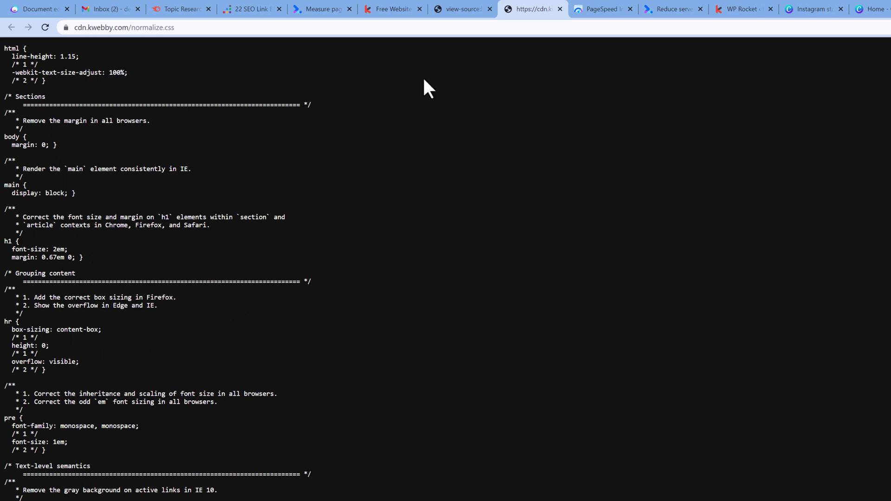
click(398, 9)
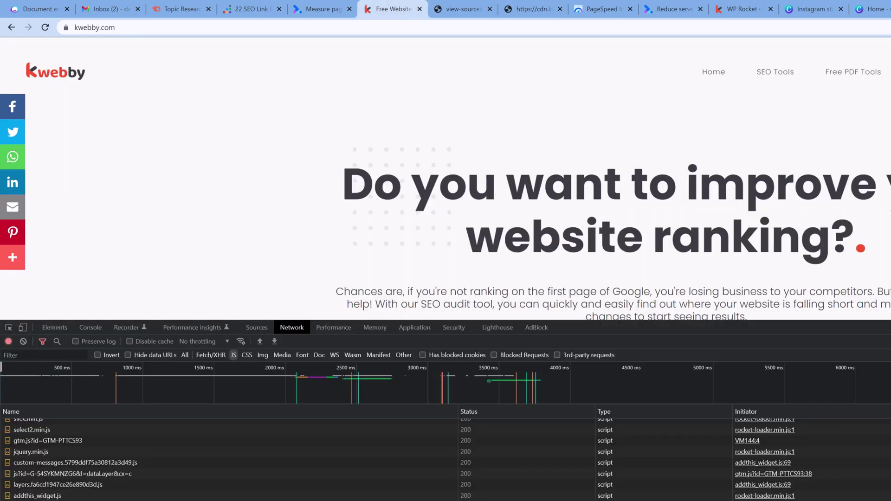
key(F12)
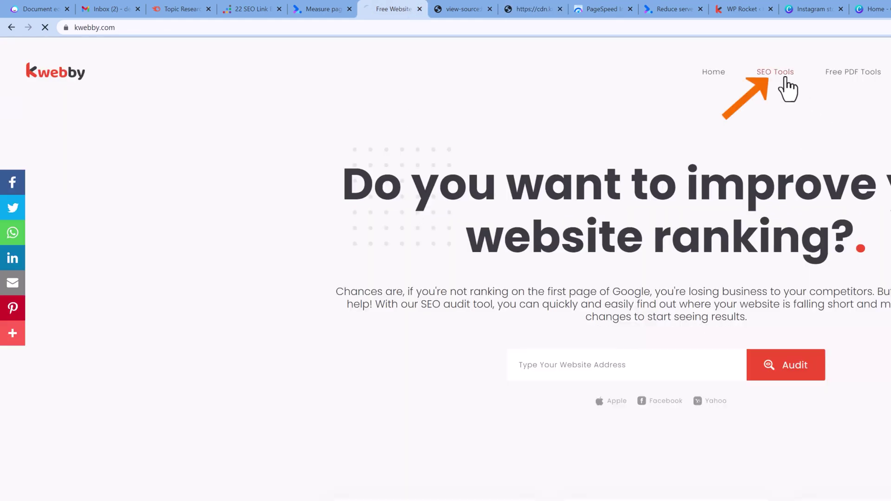
click(784, 77)
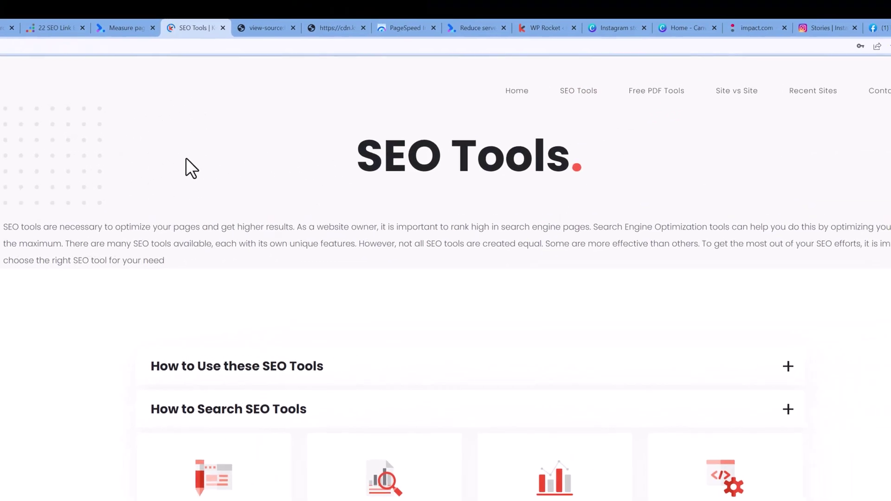
key(ctrl+f)
text(minifier)
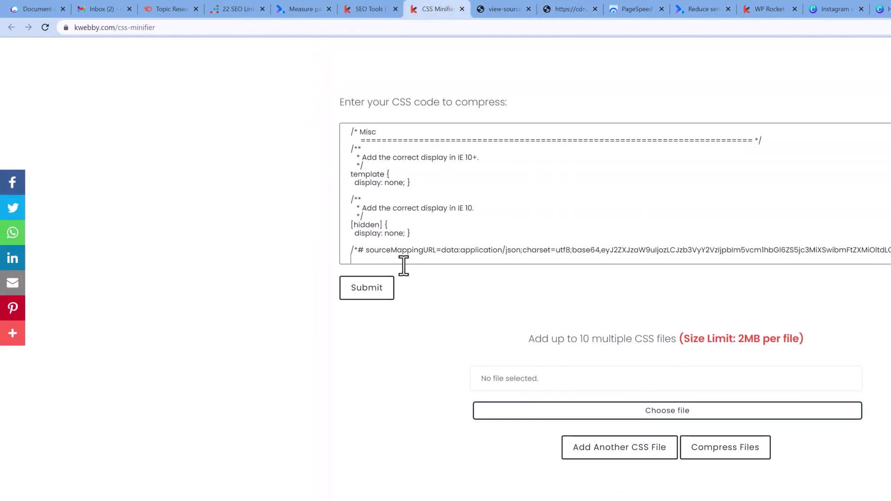
Minify the pasted normalize.css from 19 Kb to 2 Kb and download the result.
click(377, 296)
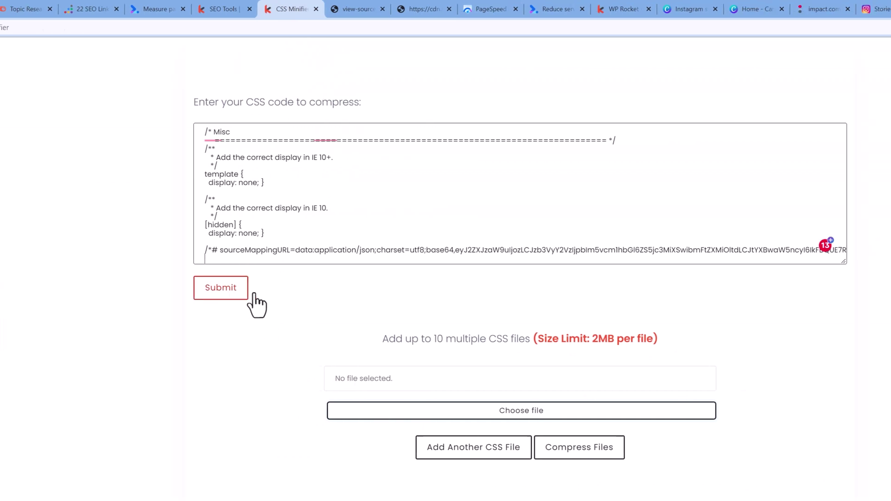
click(366, 294)
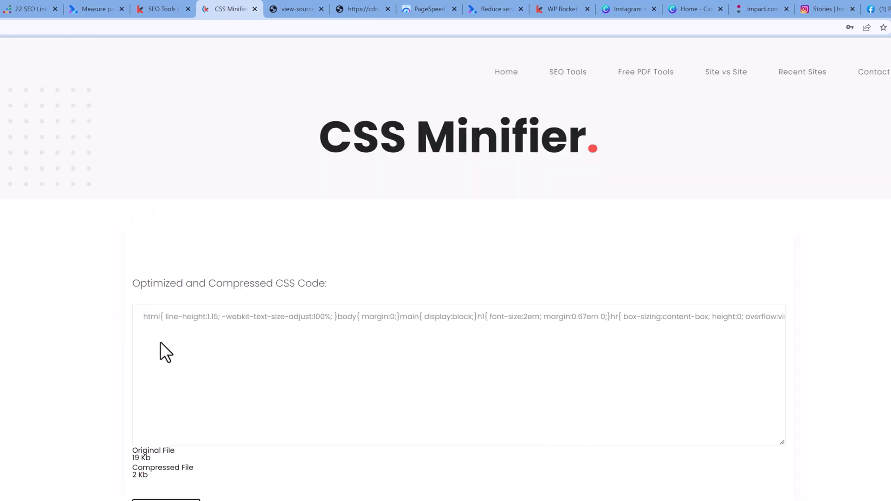
scroll(222, 318, down, 4)
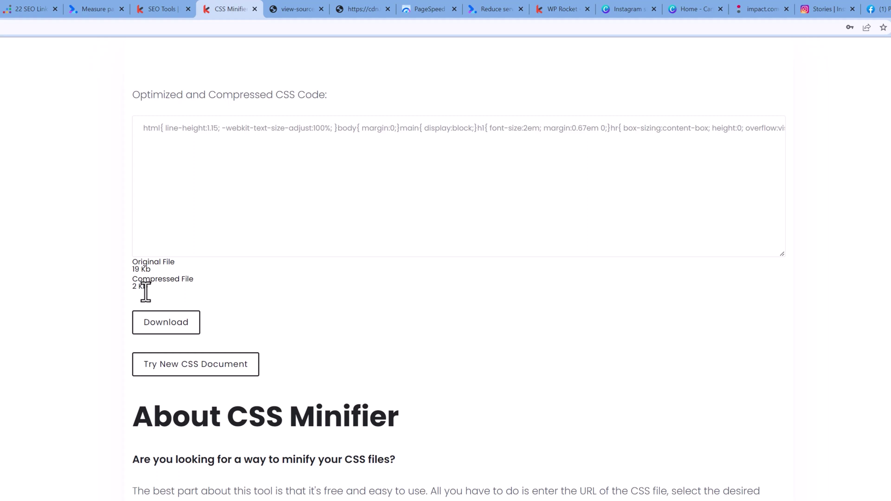
click(146, 321)
Open the new-main.css stylesheet from the kwebby.com page source and select all its text.
click(285, 14)
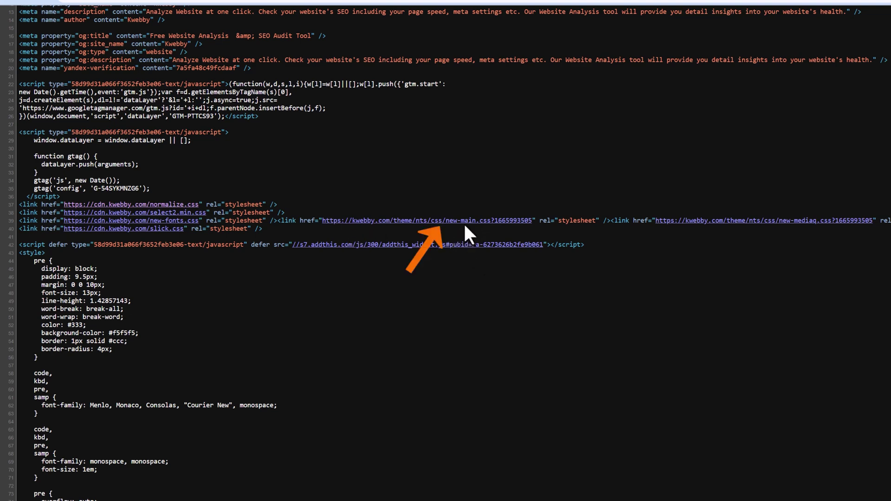
click(495, 226)
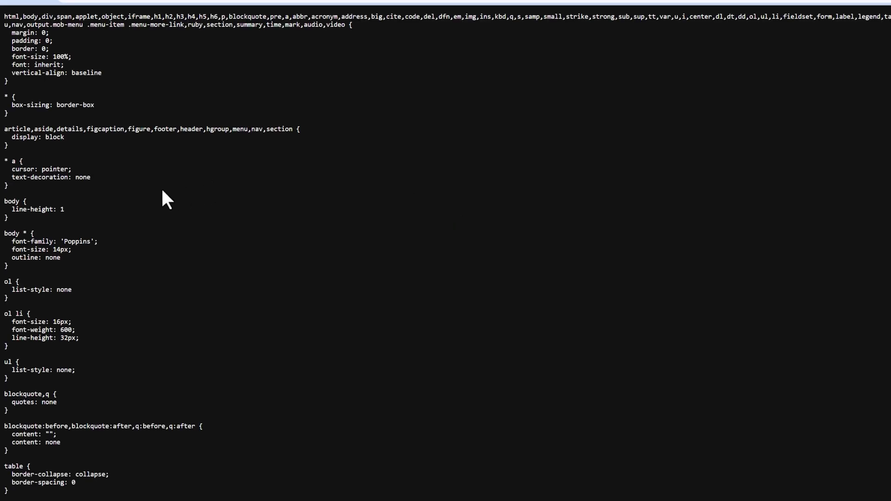
scroll(167, 185, down, 4)
key(ctrl+a)
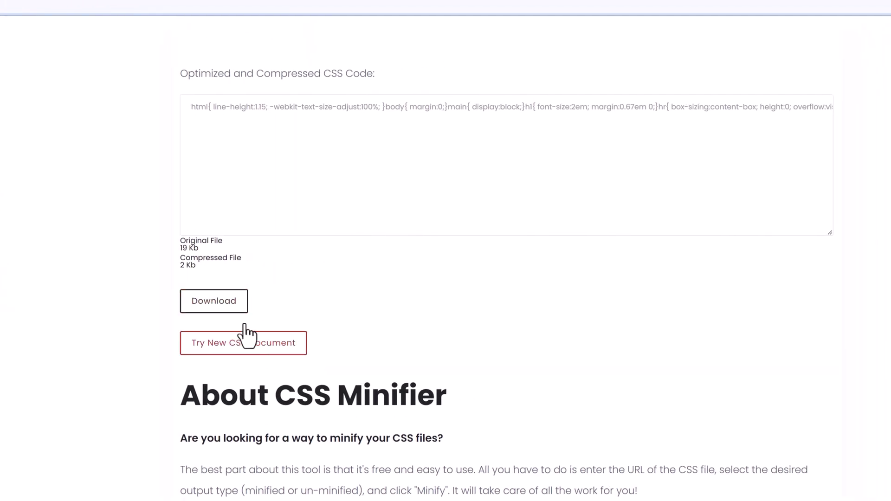
Paste new-main.css into a fresh CSS document and minify it from 123 Kb to 102 Kb.
click(246, 334)
click(286, 342)
key(ctrl+v)
scroll(155, 390, down, 4)
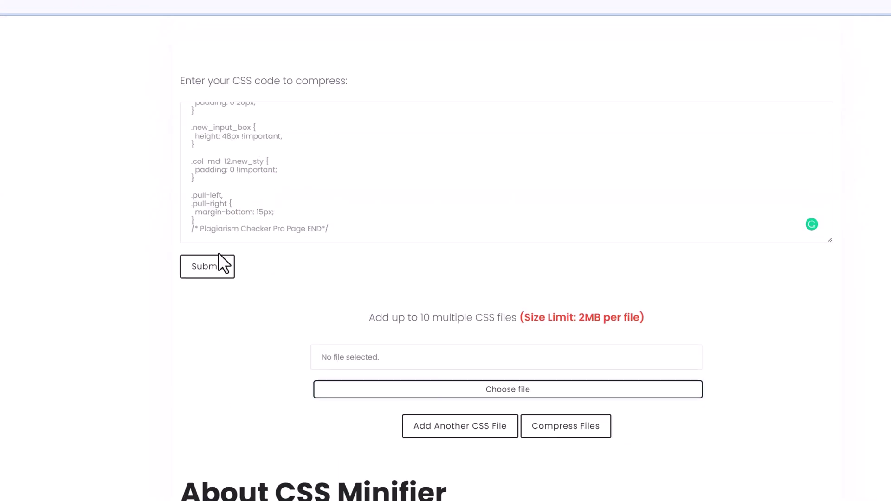
click(222, 264)
scroll(207, 347, up, 2)
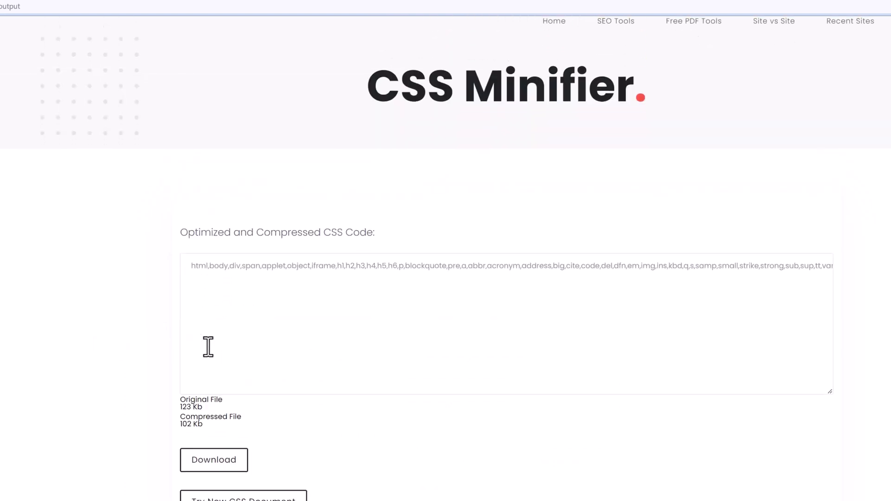
scroll(208, 347, down, 3)
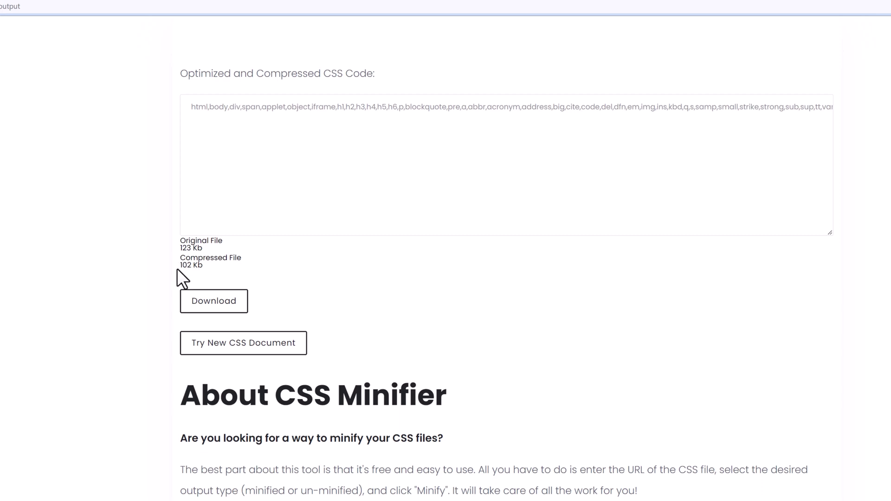
Reset the minifier to an empty input and return to the kwebby.com page source.
click(182, 351)
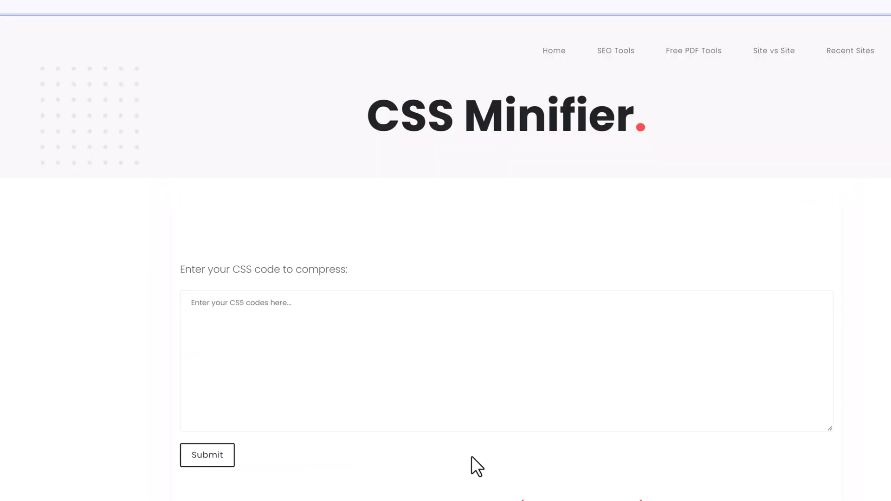
scroll(590, 426, down, 4)
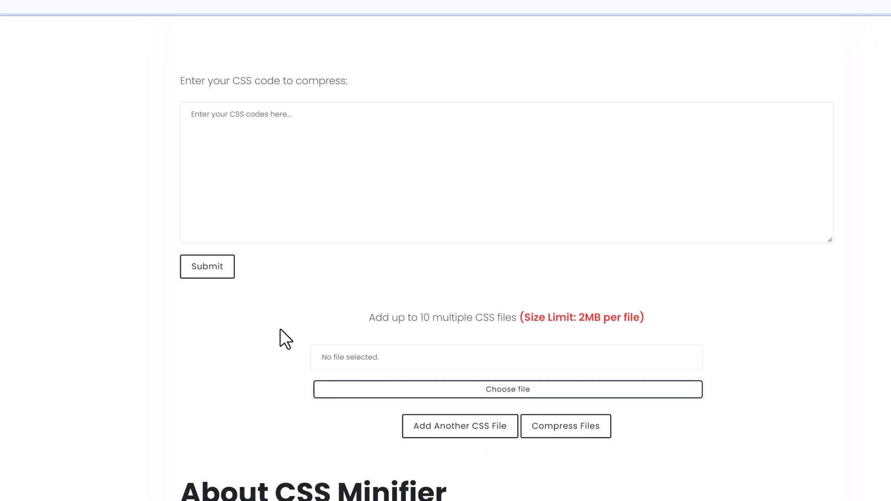
click(432, 10)
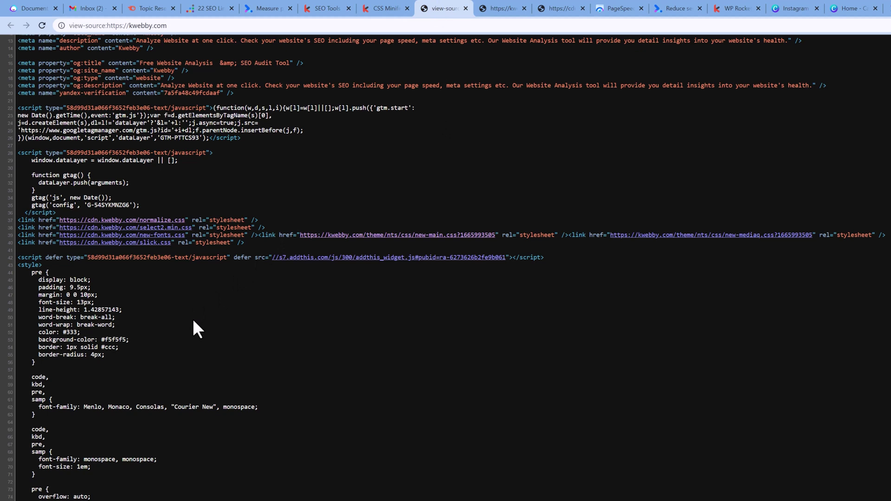
Close the new-main.css tab and go back to the view-source:kwebby.com tab.
scroll(193, 319, down, 13)
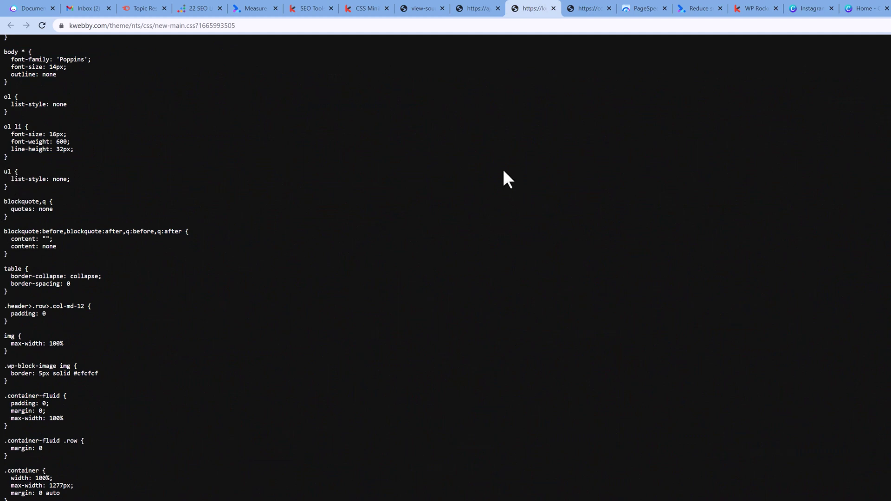
click(553, 7)
click(488, 8)
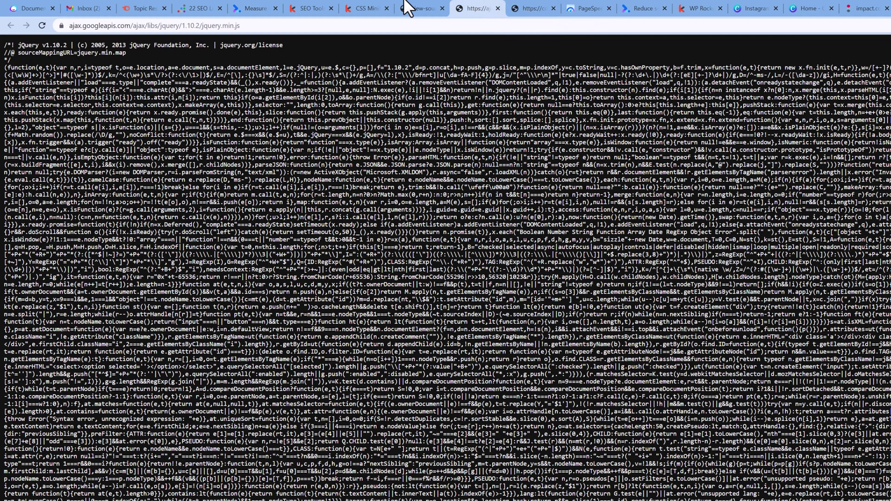
click(408, 7)
Scroll to the footer scripts: select2.min.js, slick.min.js, circle-progress.min.js, main.js and app.min.js.
scroll(314, 309, down, 12)
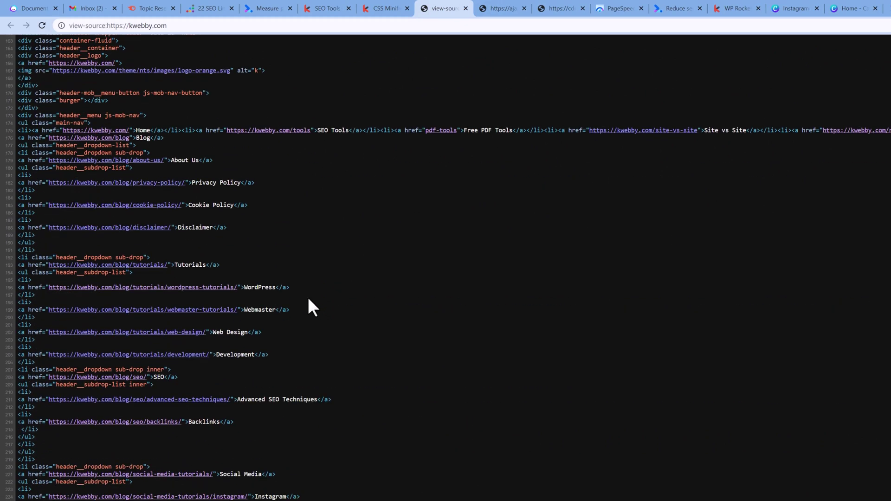
scroll(301, 366, up, 7)
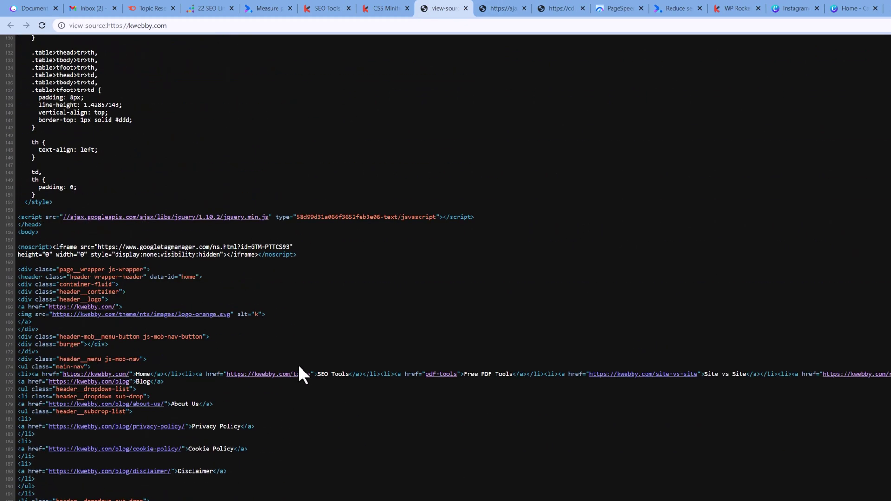
scroll(299, 365, down, 18)
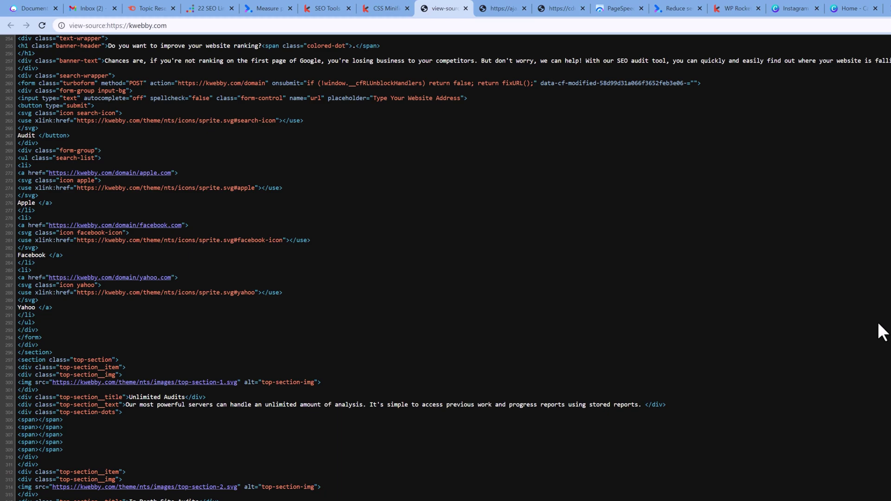
scroll(445, 267, down, 20)
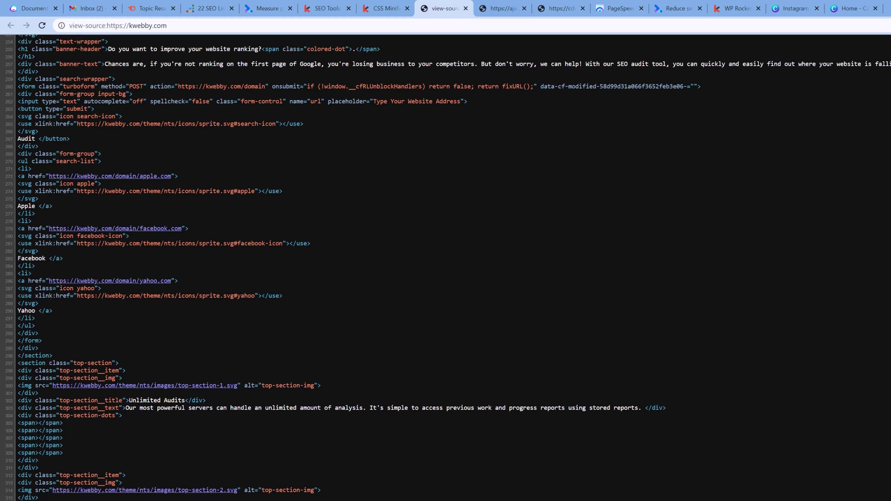
scroll(257, 408, down, 4)
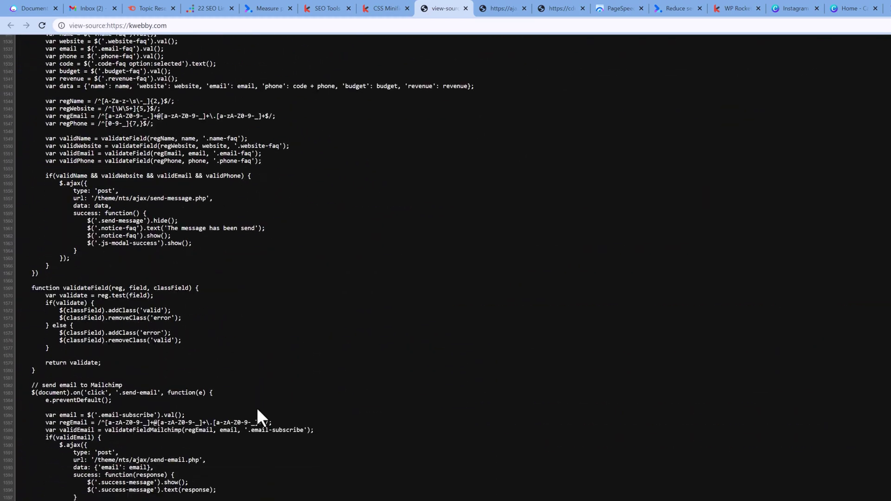
scroll(233, 412, up, 11)
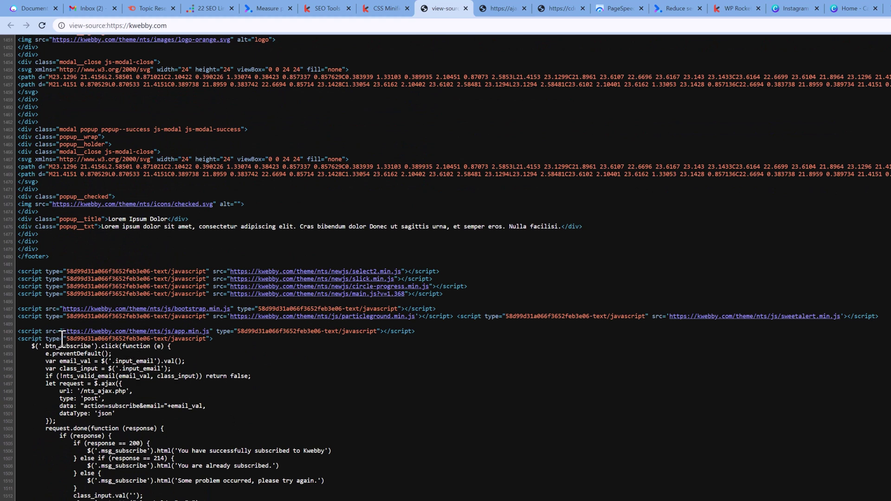
scroll(70, 355, down, 4)
drag(65, 271, 218, 499)
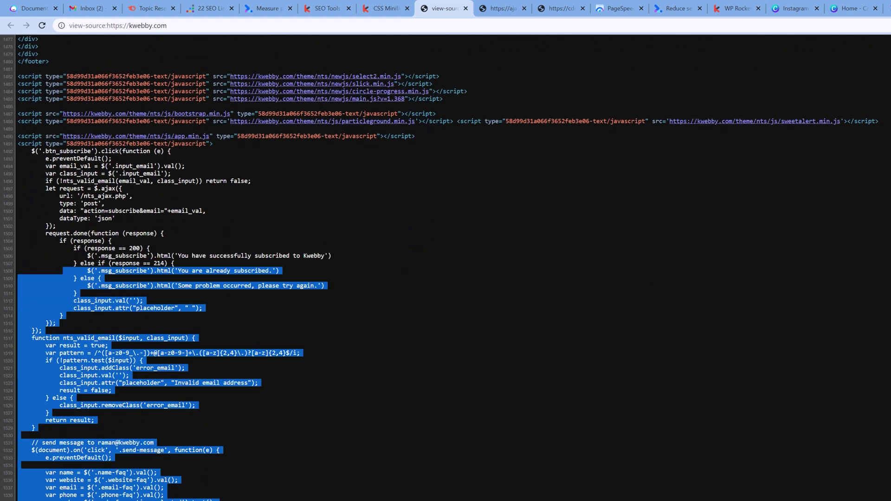
click(209, 487)
scroll(209, 487, down, 4)
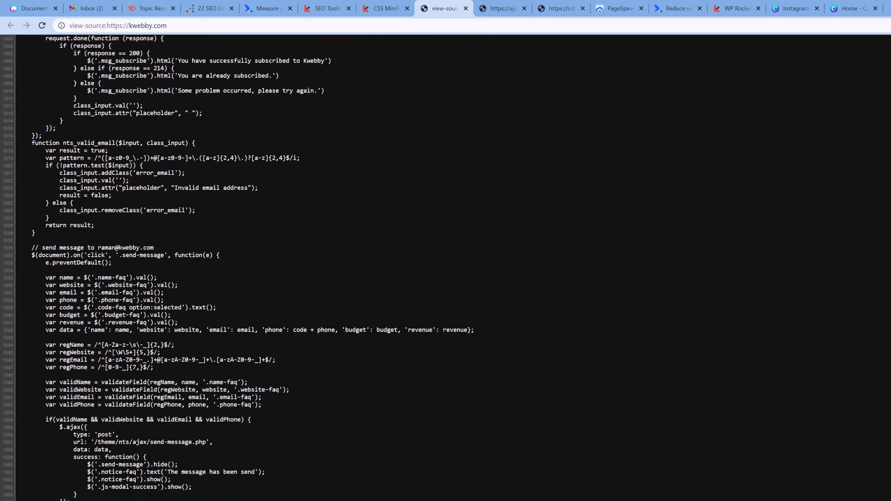
scroll(197, 411, up, 9)
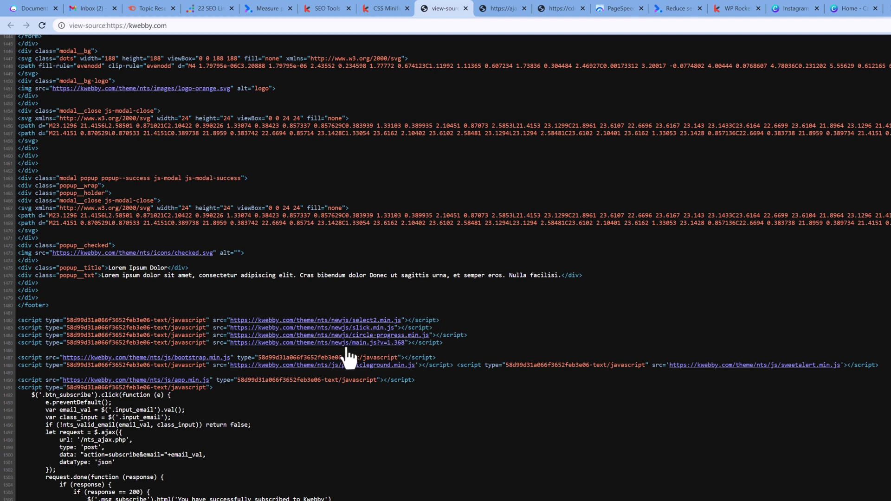
Autoscroll up kwebby.com's page source to the head's cdn.kwebby.com stylesheet links.
scroll(383, 350, up, 5)
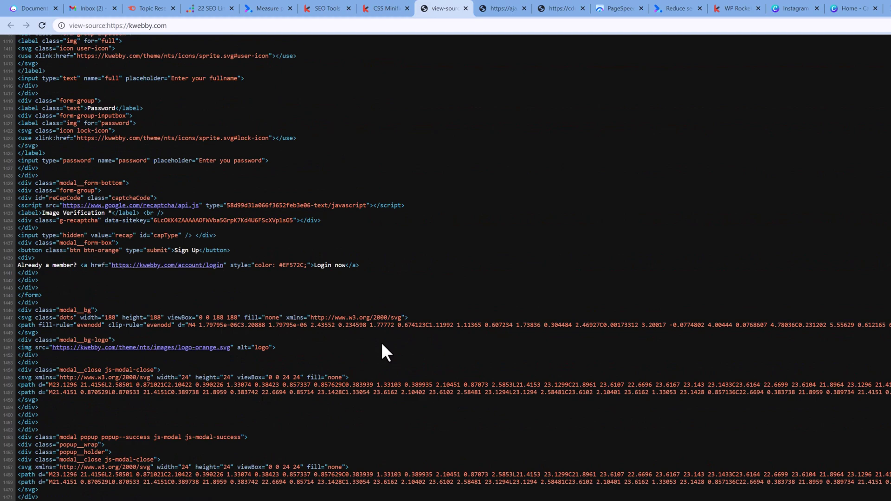
middle_click(378, 370)
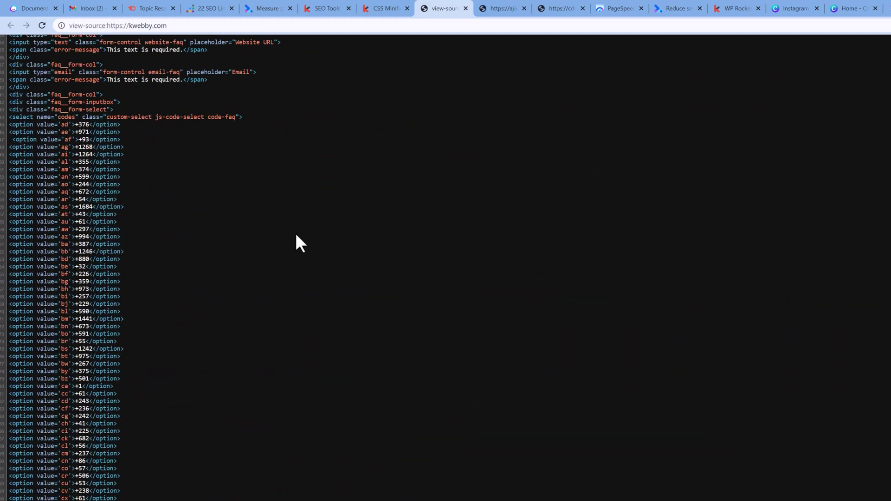
middle_click(295, 235)
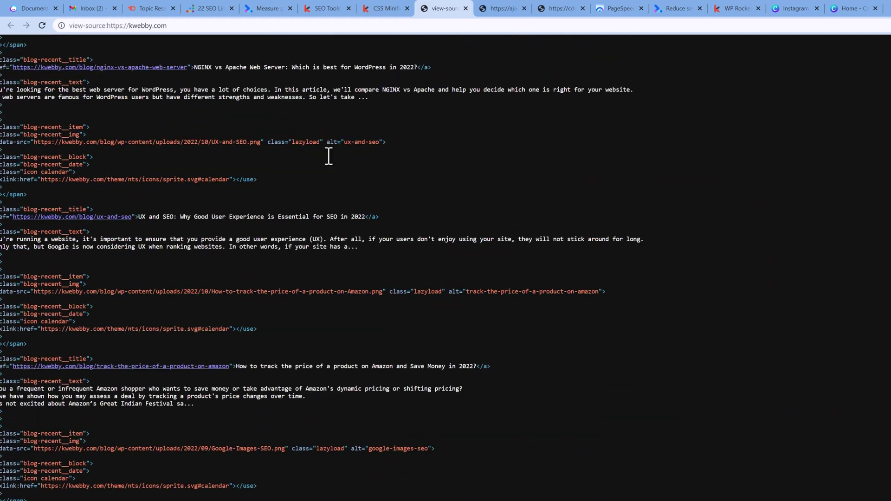
triple_click(348, 193)
scroll(446, 265, up, 10)
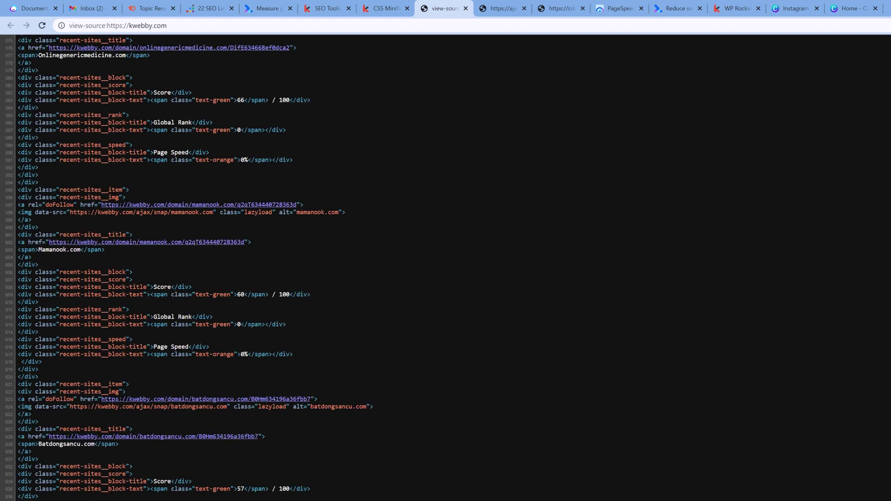
scroll(446, 268, up, 8)
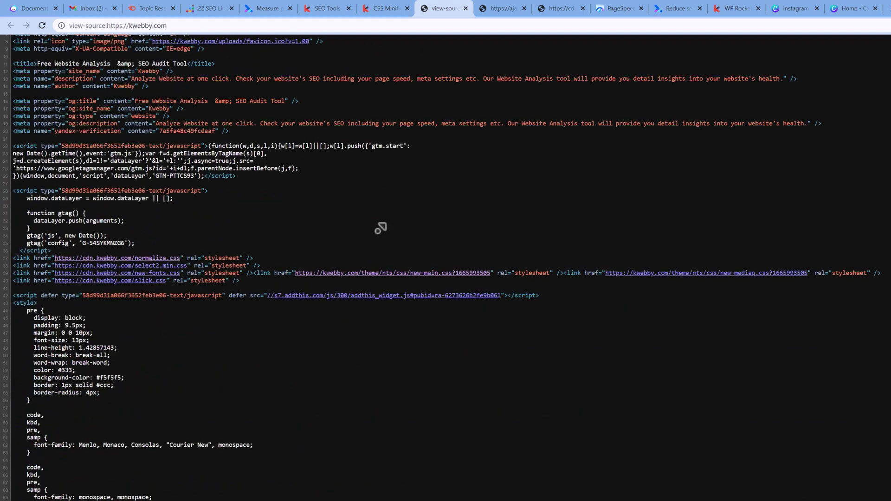
scroll(377, 230, up, 2)
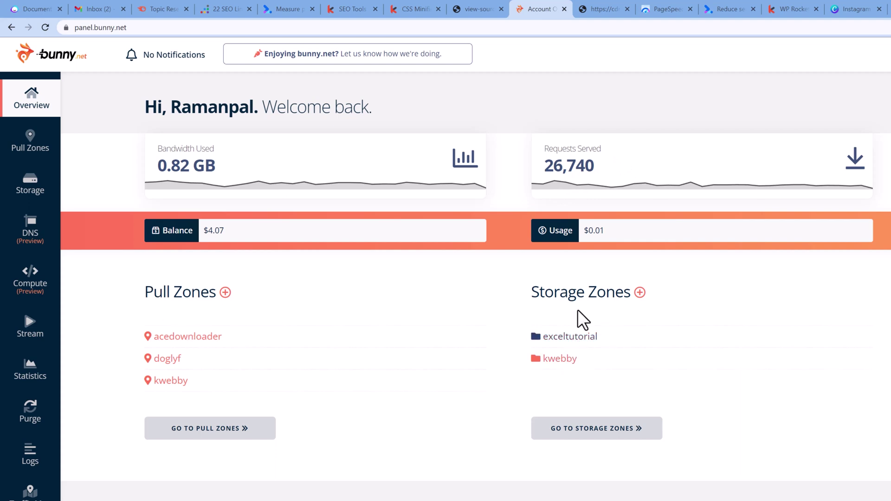
Open the kwebby storage zone's File Manager and highlight its heading to point out the CSS files.
click(562, 362)
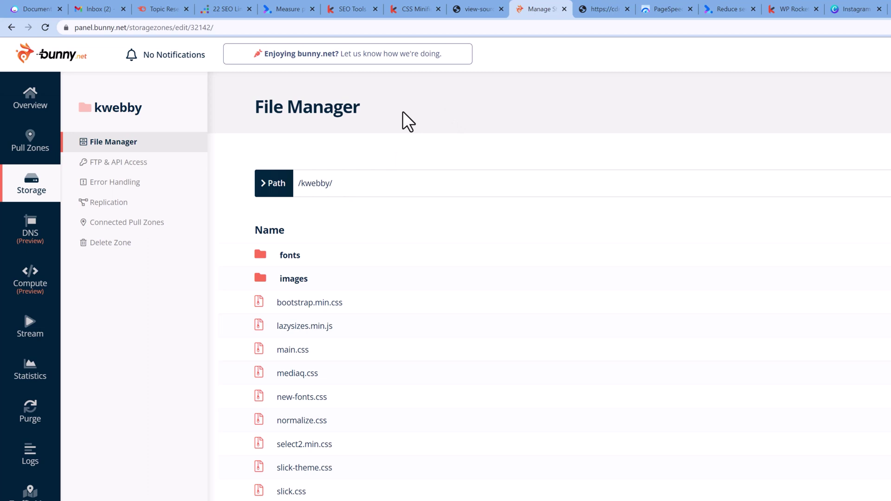
triple_click(326, 108)
click(428, 111)
triple_click(338, 107)
click(606, 122)
Flip between the CSS Minifier, kwebby.com page source and bunny.net CDN file manager tabs.
click(348, 9)
click(411, 8)
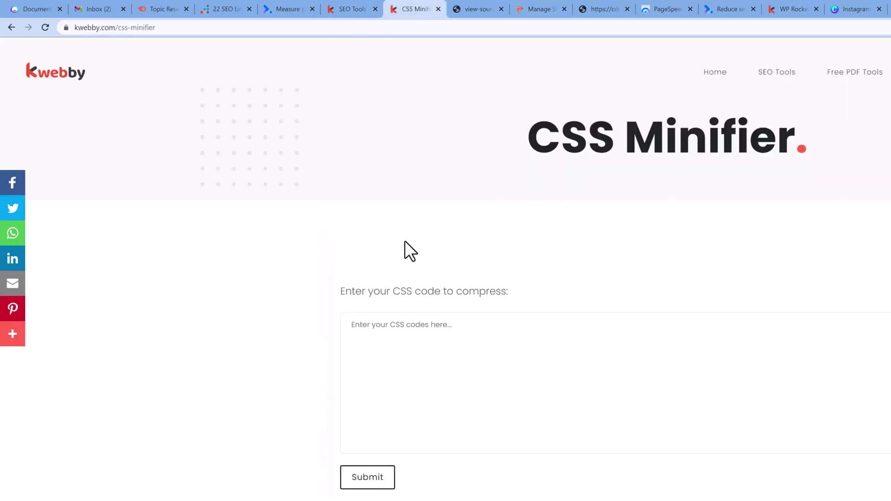
click(478, 9)
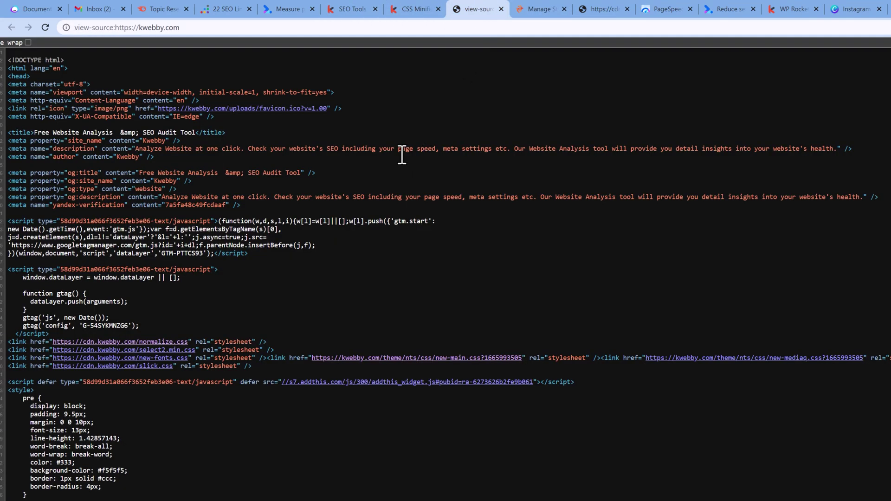
key(ctrl+shift+Tab)
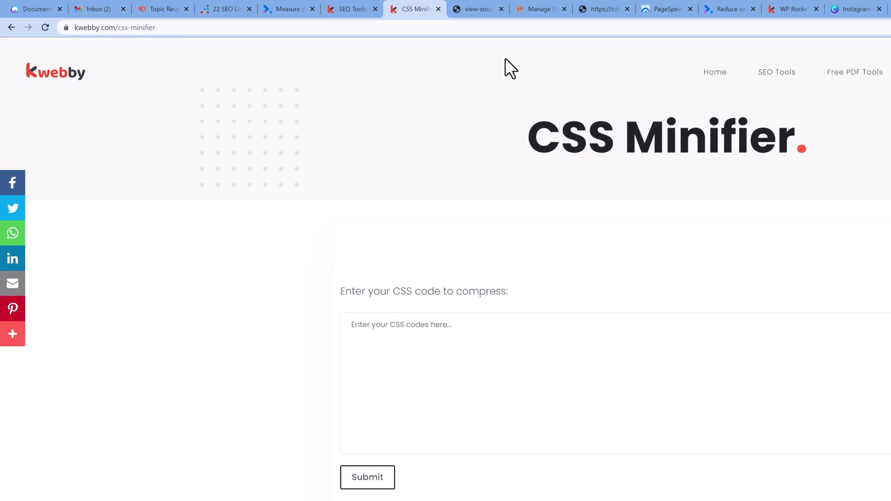
click(544, 8)
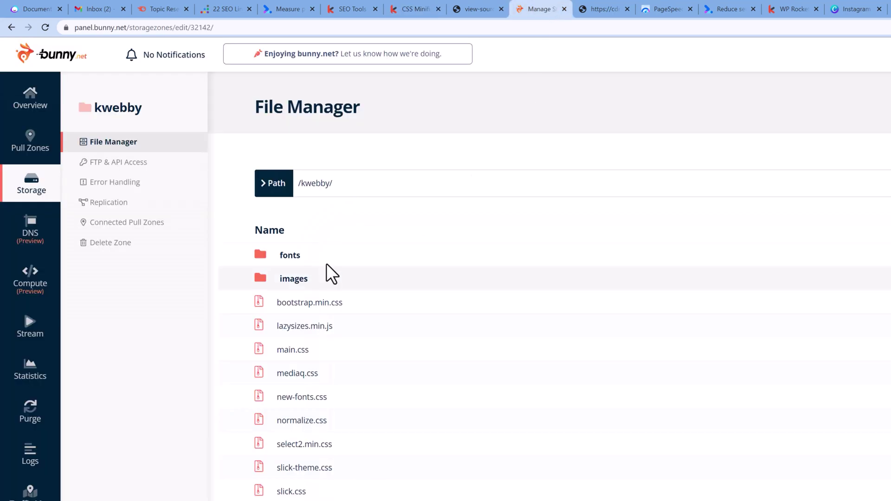
Cycle through the CSS Minifier, Kwebby's SEO Tools grid and the kwebby.com page source.
click(352, 9)
click(409, 9)
click(350, 8)
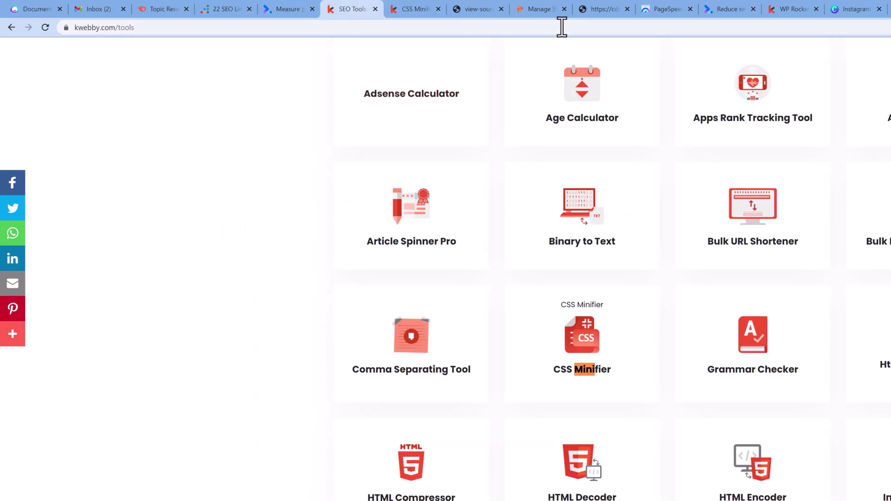
click(491, 10)
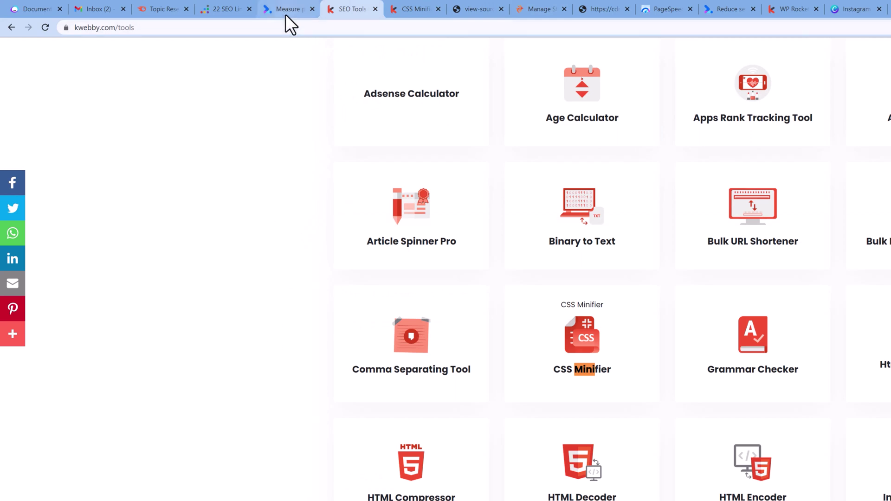
mouse_move(285, 15)
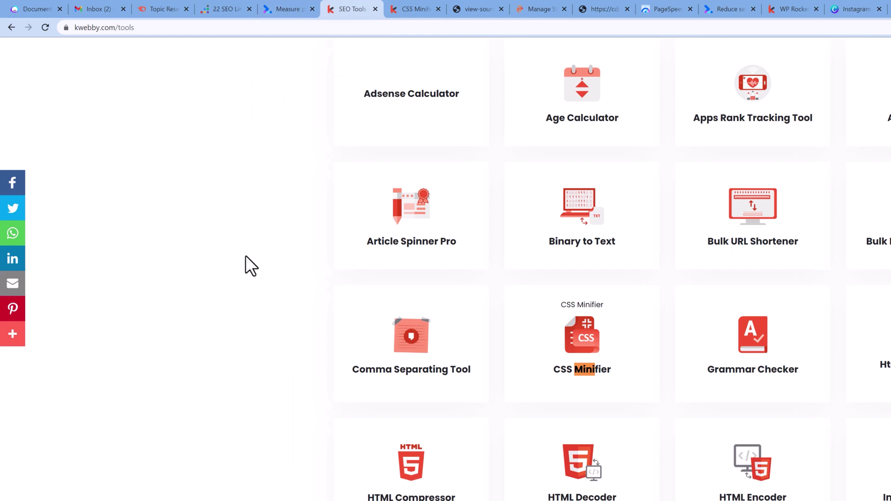
Review kwebby.com's web.dev Metrics, then move the PageSpeed Insights blog results tab alongside it.
click(285, 9)
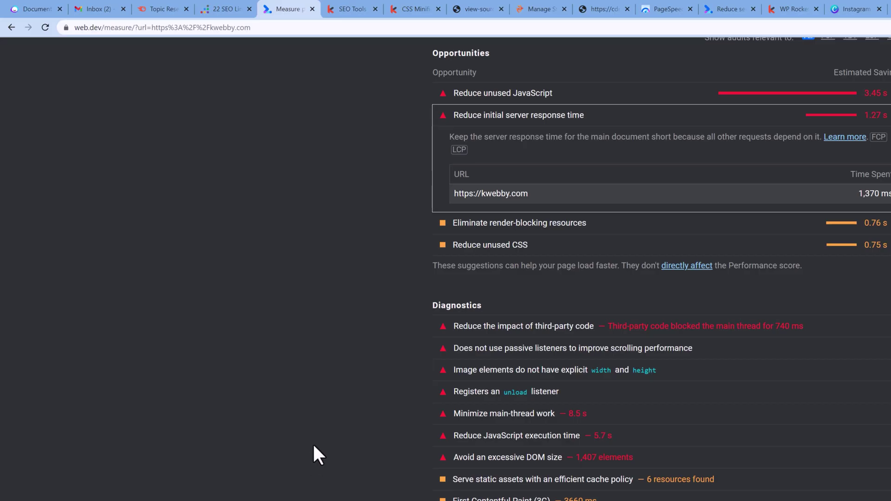
scroll(533, 350, up, 5)
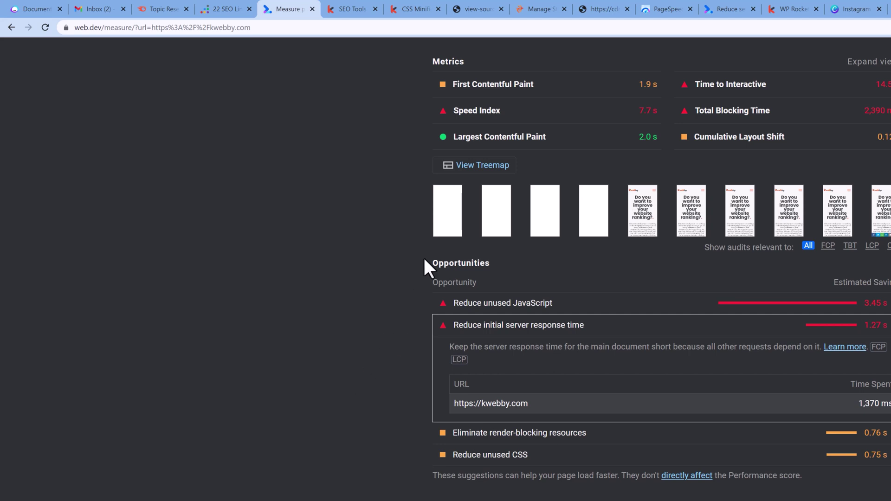
drag(668, 10, 137, 10)
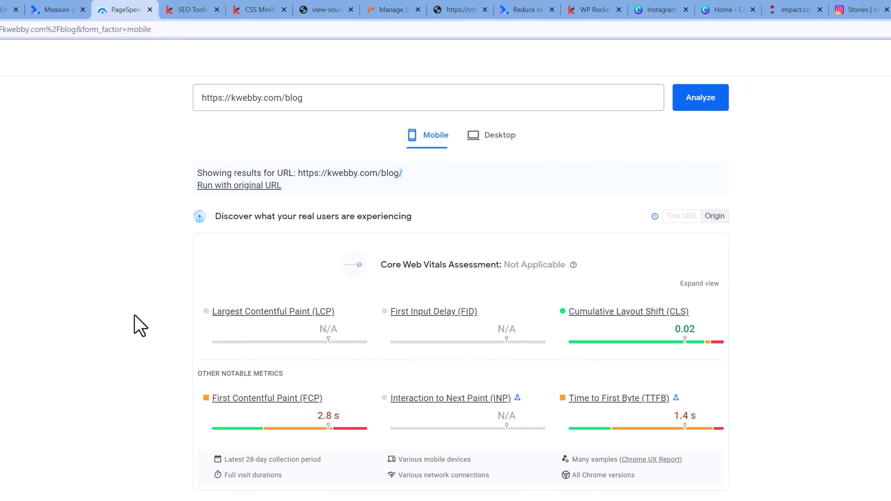
scroll(264, 343, down, 5)
scroll(262, 341, up, 5)
drag(195, 98, 378, 96)
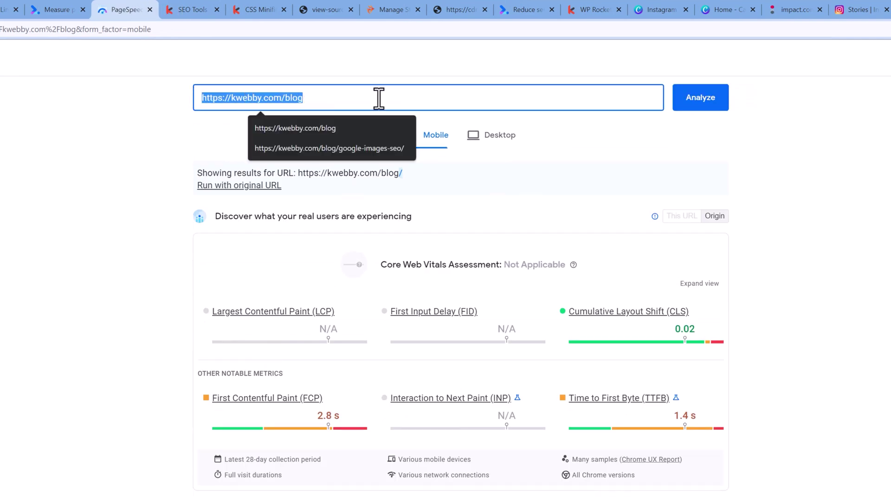
scroll(200, 478, down, 6)
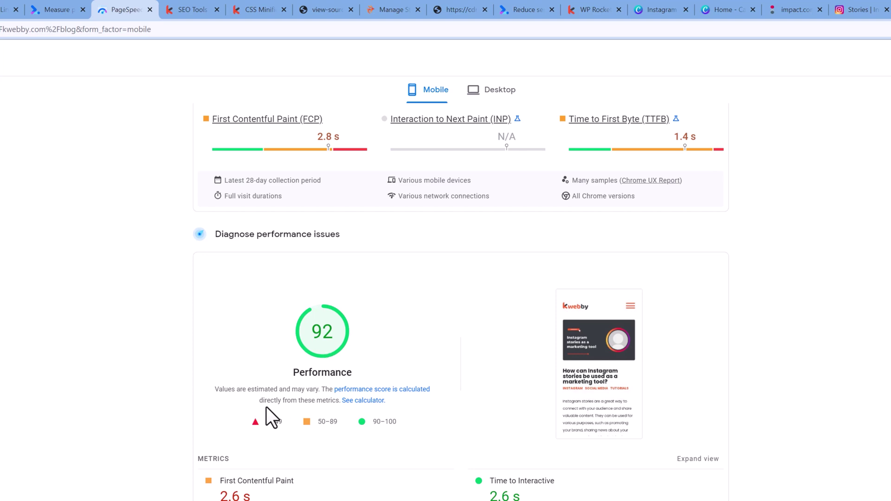
scroll(282, 492, up, 4)
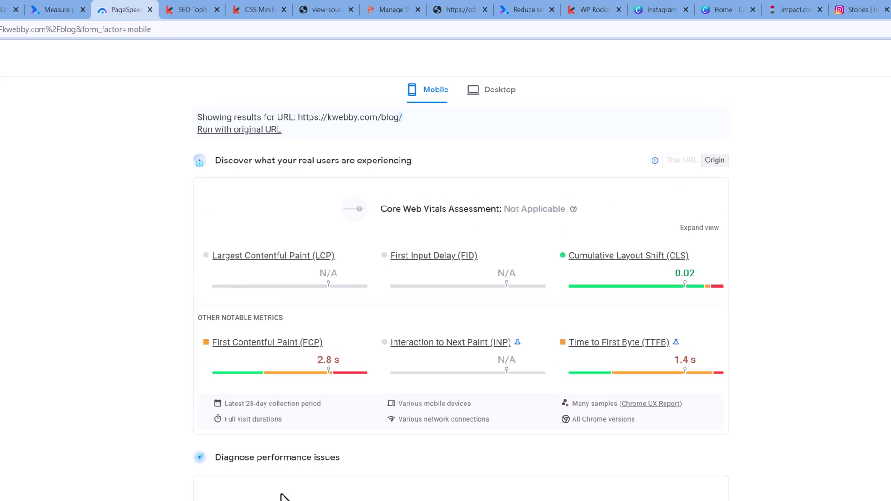
scroll(283, 492, down, 4)
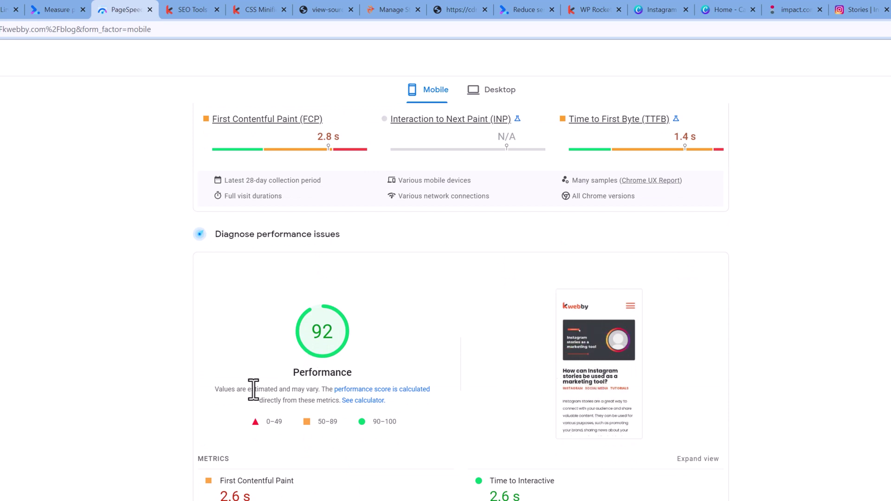
drag(392, 402, 212, 386)
click(169, 408)
scroll(169, 409, up, 6)
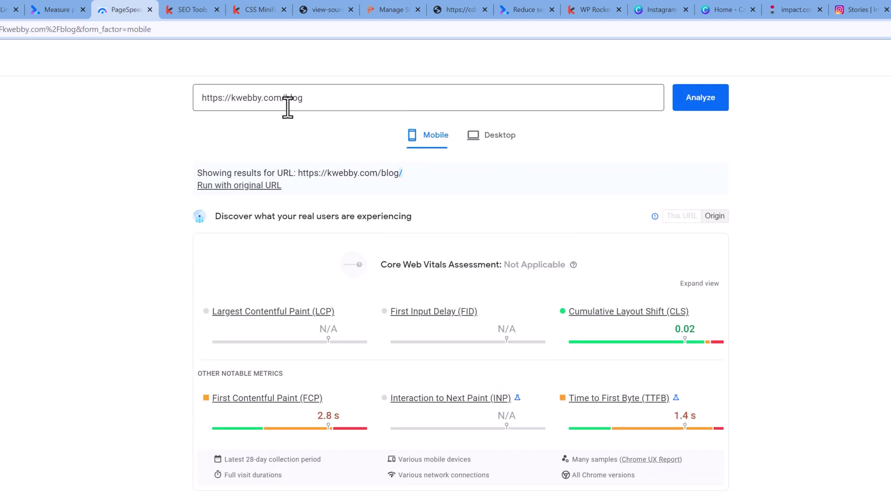
Remove 'blog' from the analysed address and rerun PageSpeed Insights on the kwebby.com homepage.
drag(285, 97, 324, 99)
key(BackSpace)
key(Return)
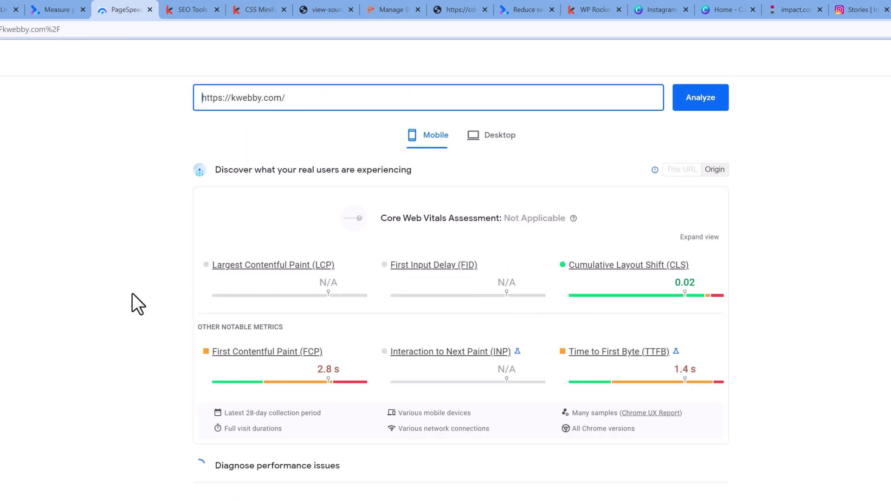
click(136, 345)
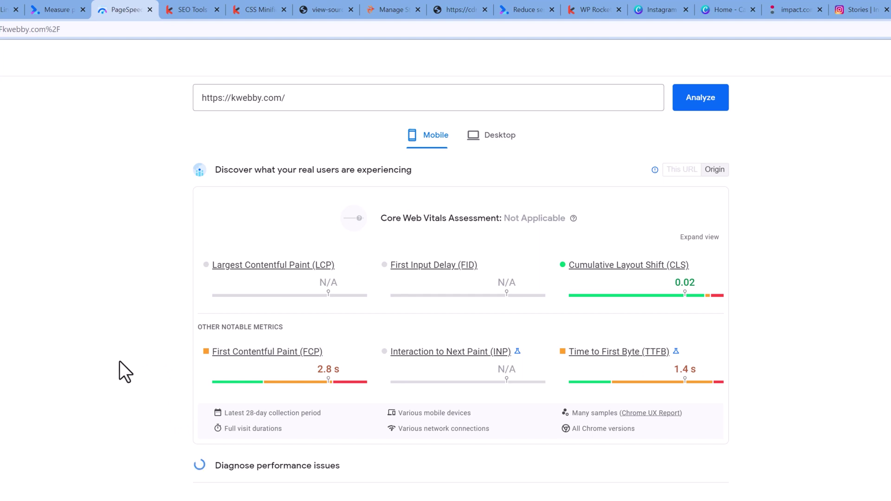
Check the homepage's LCP and FCP values, then expand 'Reduce initial server response time'.
scroll(167, 177, down, 5)
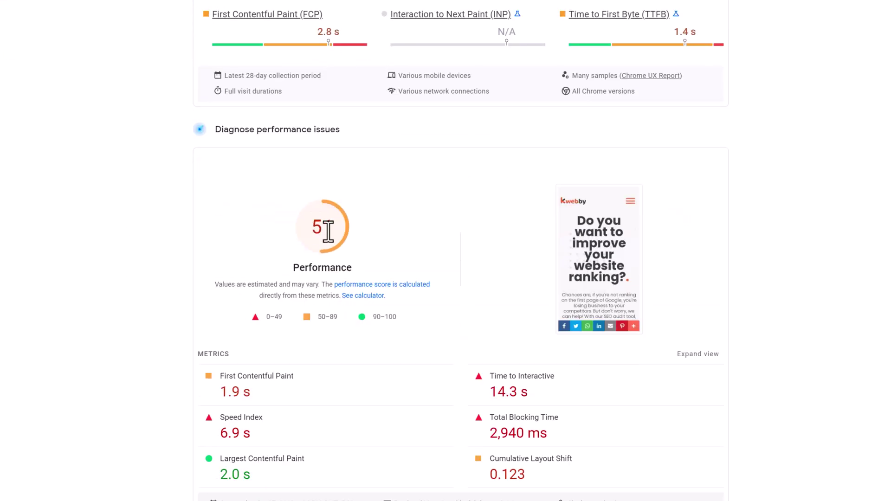
scroll(77, 293, down, 4)
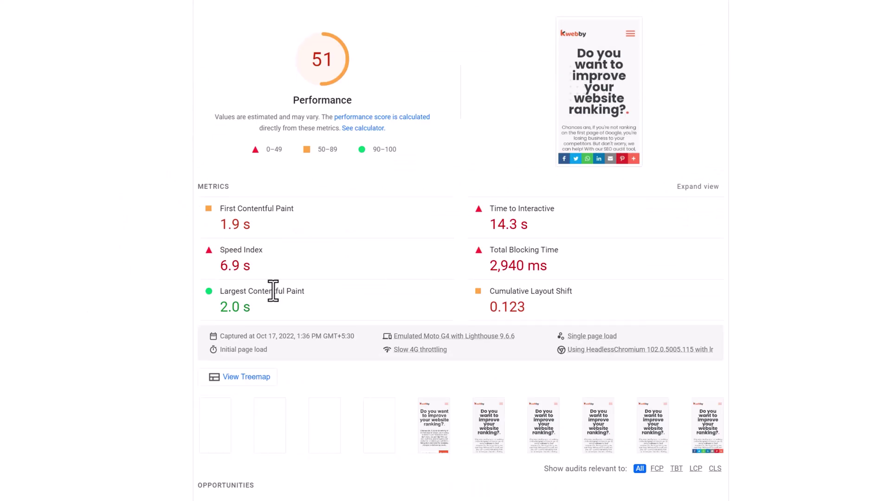
drag(253, 308, 199, 302)
click(248, 307)
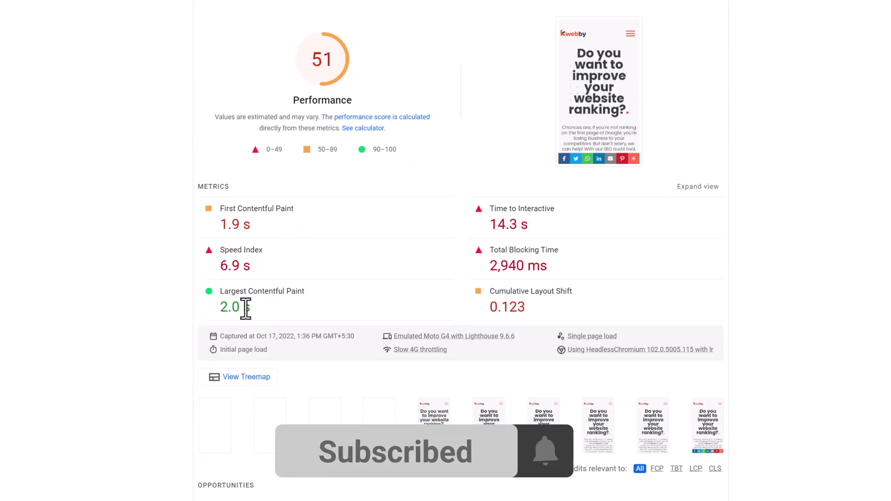
drag(229, 225, 273, 235)
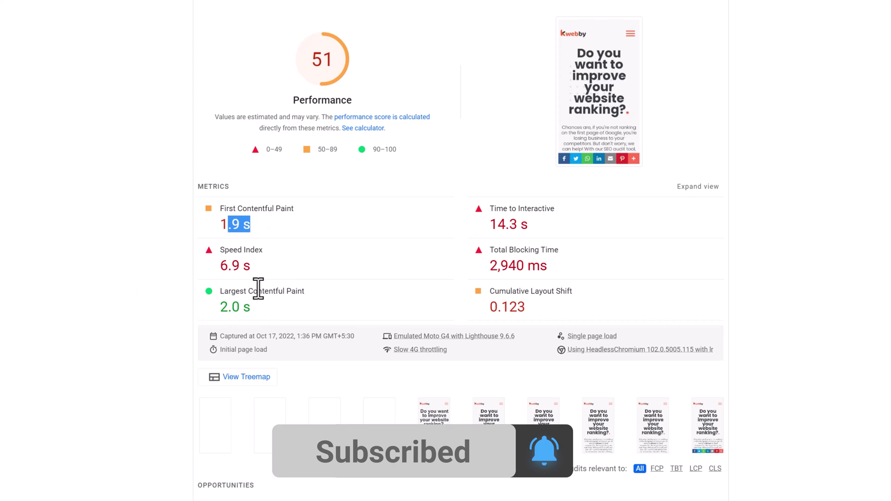
scroll(258, 288, down, 6)
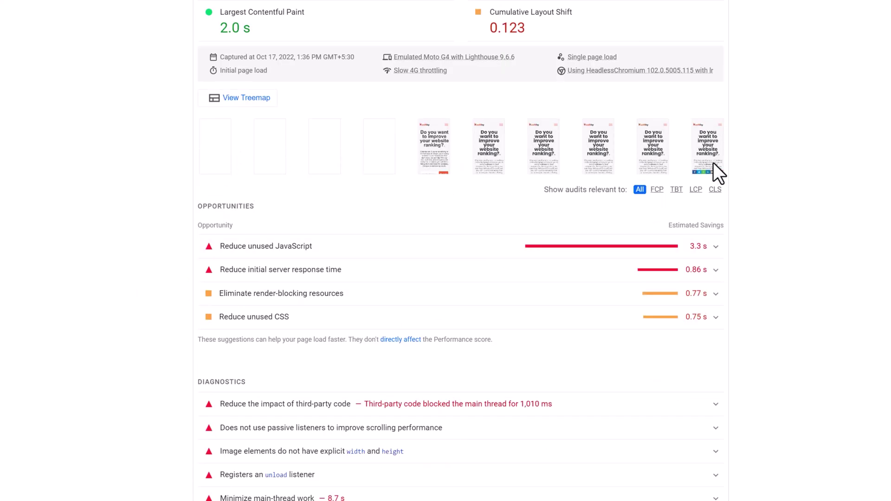
scroll(238, 199, down, 1)
click(251, 216)
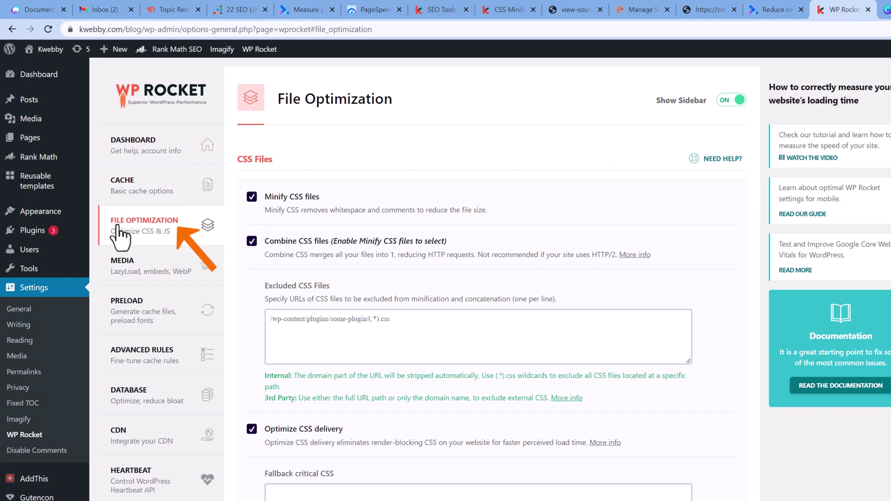
Enable Optimize CSS delivery in WP Rocket's File Optimization settings.
scroll(297, 257, down, 1)
scroll(296, 257, down, 2)
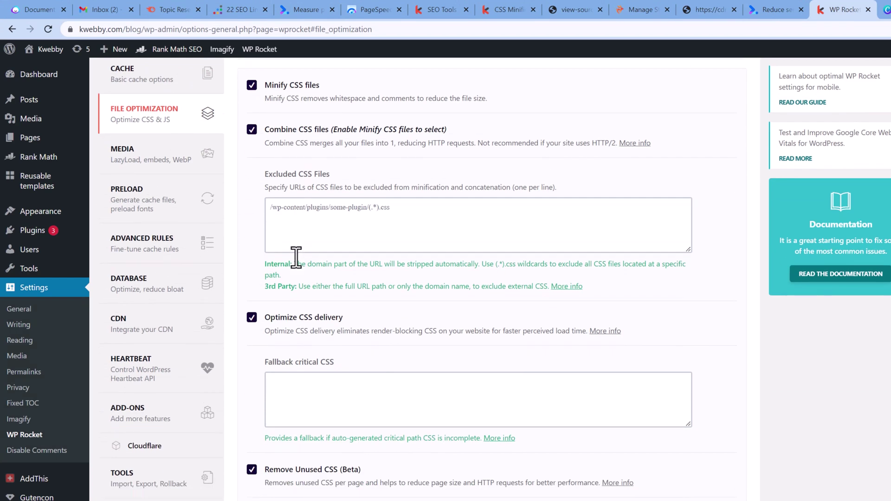
click(252, 318)
Review WP Rocket's JavaScript file optimization options further down the page.
scroll(298, 288, down, 1)
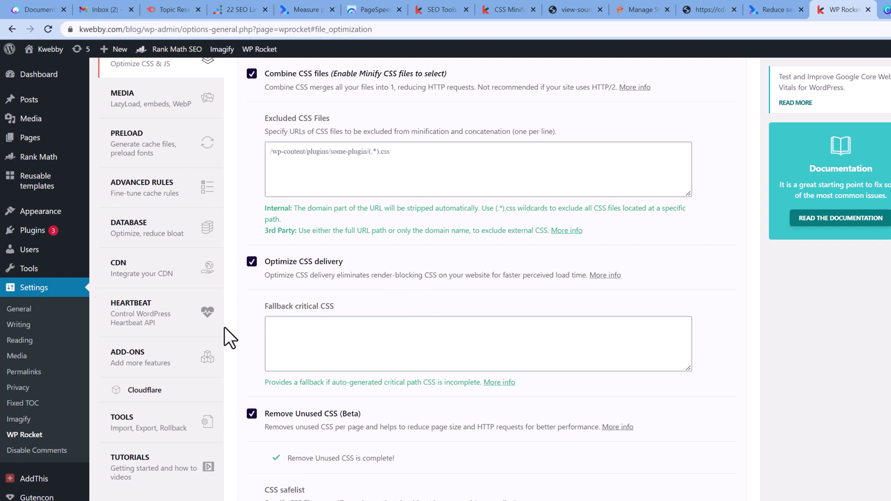
scroll(276, 375, down, 1)
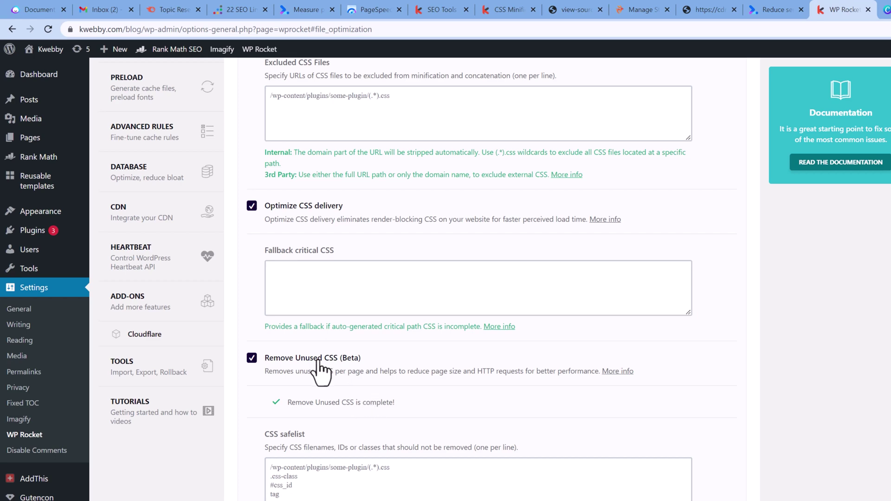
scroll(321, 372, down, 5)
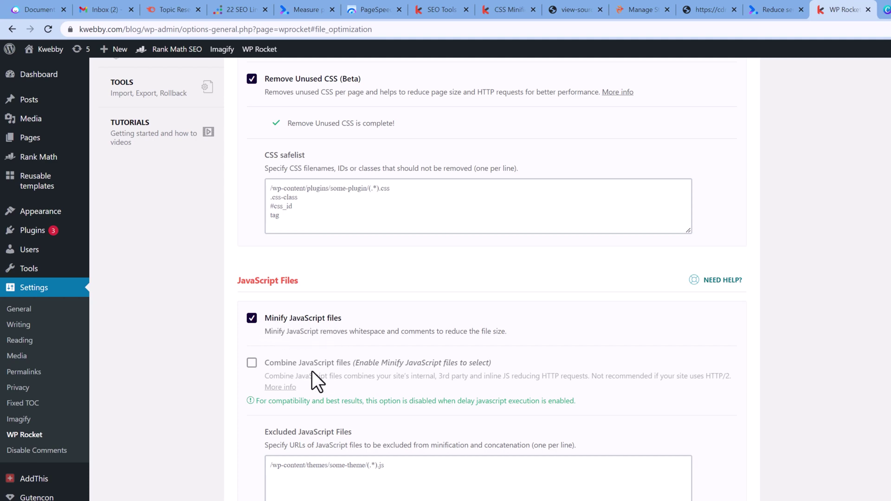
scroll(312, 372, down, 5)
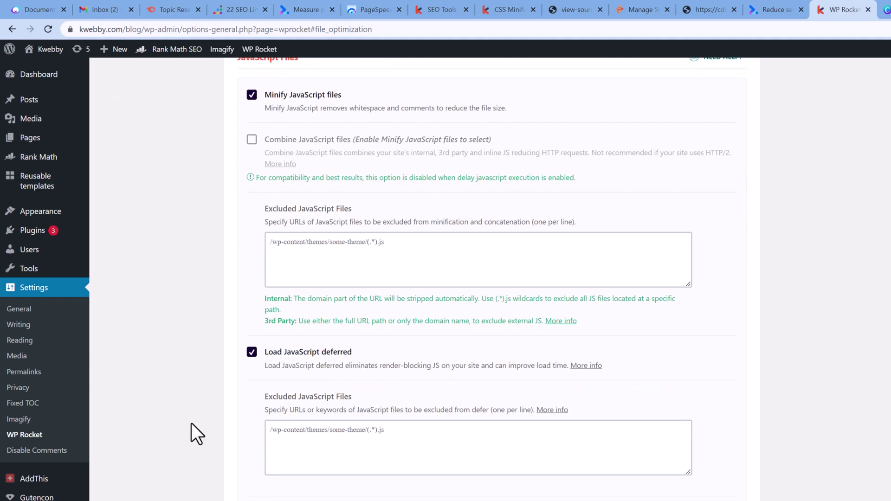
scroll(205, 406, up, 5)
scroll(204, 406, down, 5)
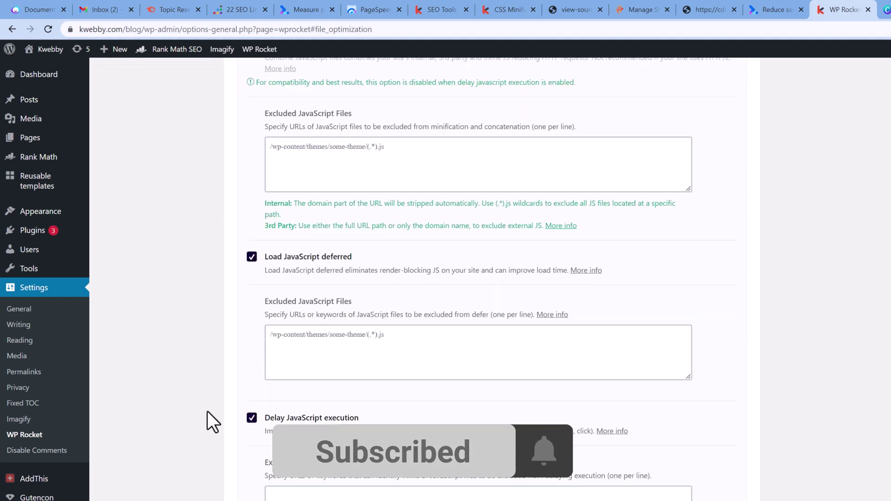
scroll(207, 411, up, 15)
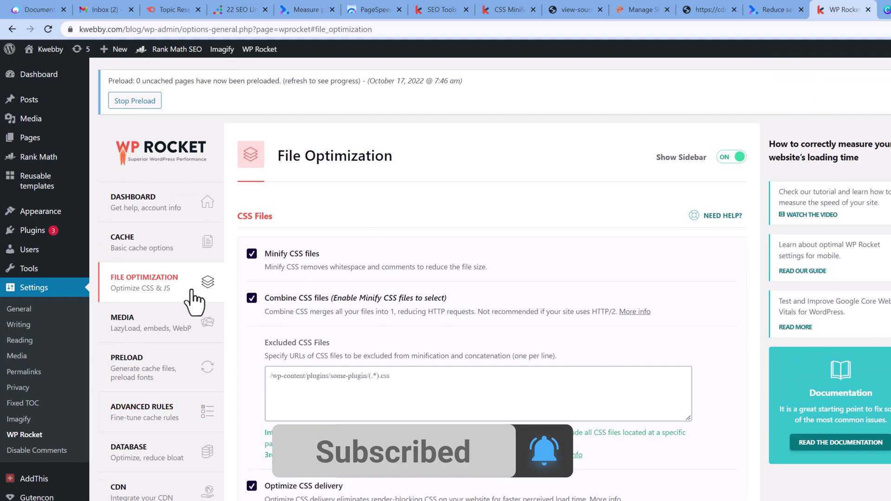
Bring up WP Rocket's Cache settings and look over its mobile and user caching options.
click(183, 239)
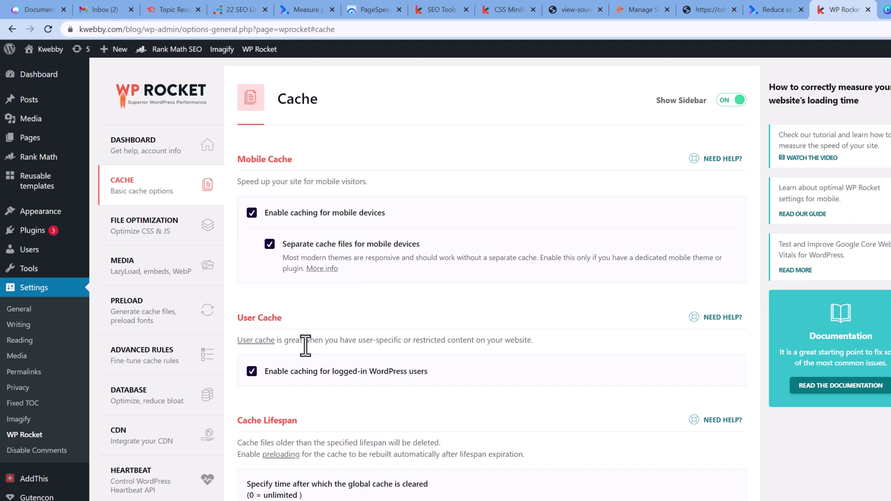
scroll(306, 346, down, 1)
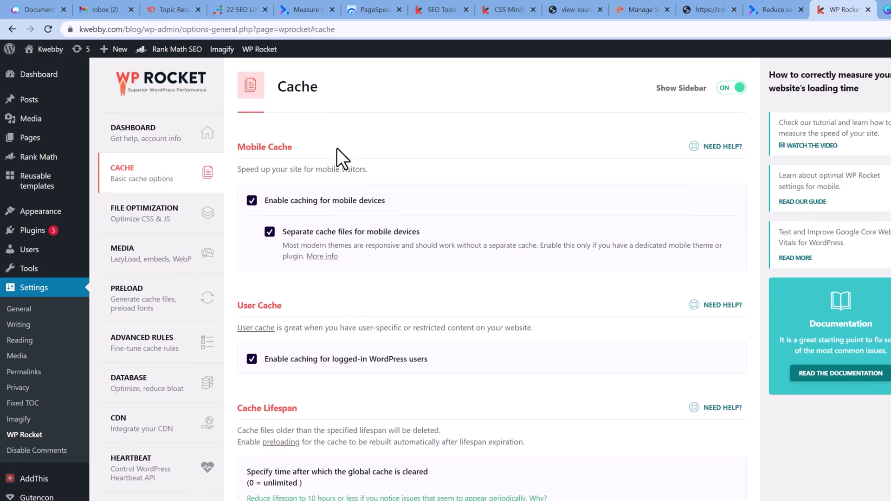
scroll(306, 254, up, 1)
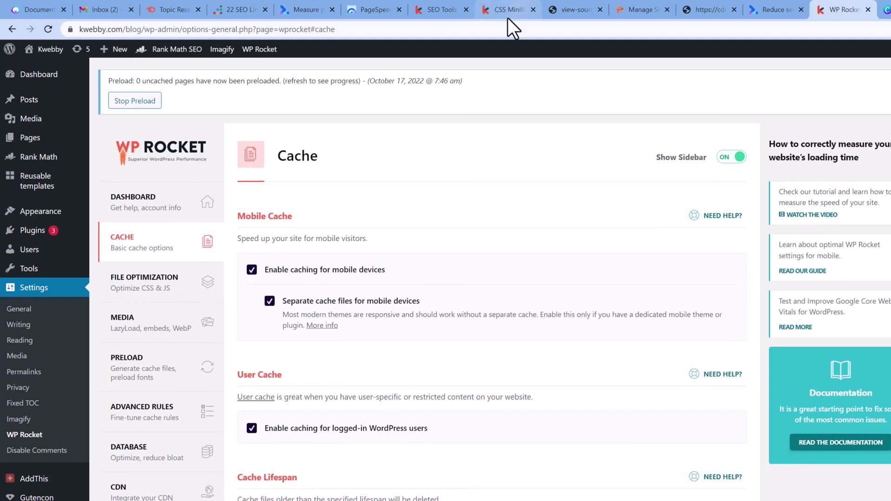
Review the homepage PageSpeed Insights metrics, including the 2.0 s Largest Contentful Paint.
click(367, 12)
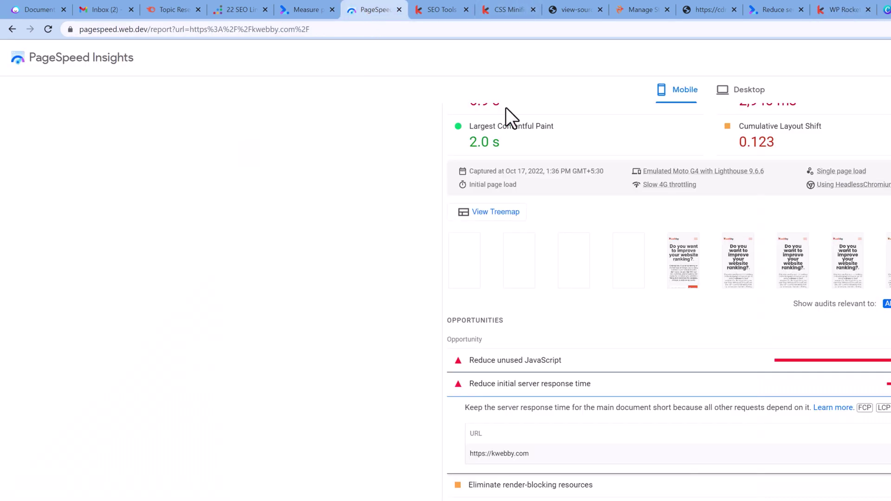
drag(510, 142, 395, 166)
click(525, 153)
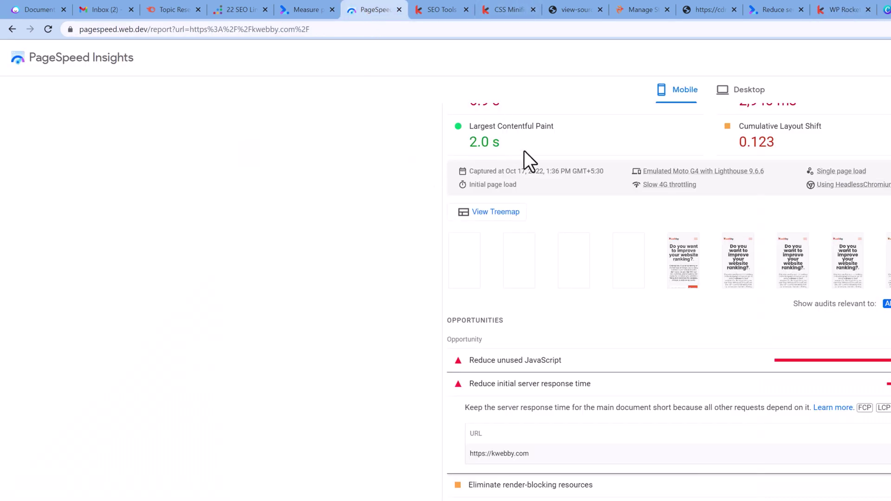
scroll(497, 161, up, 2)
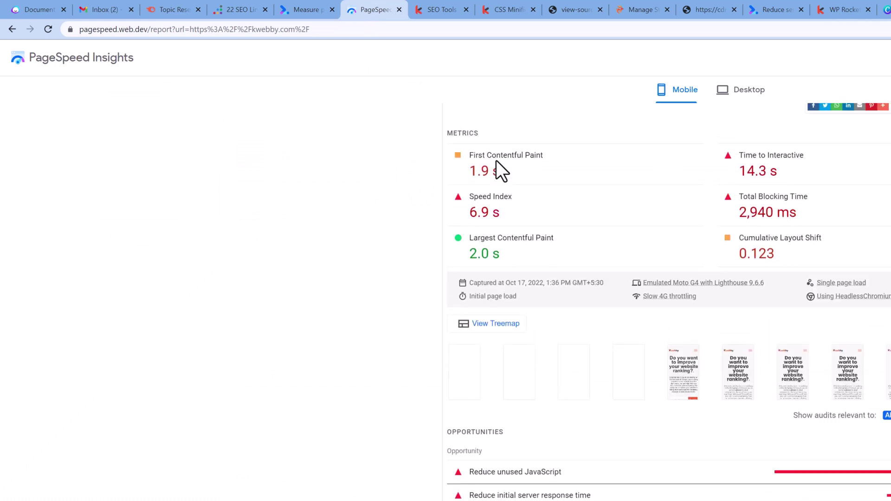
scroll(521, 258, up, 10)
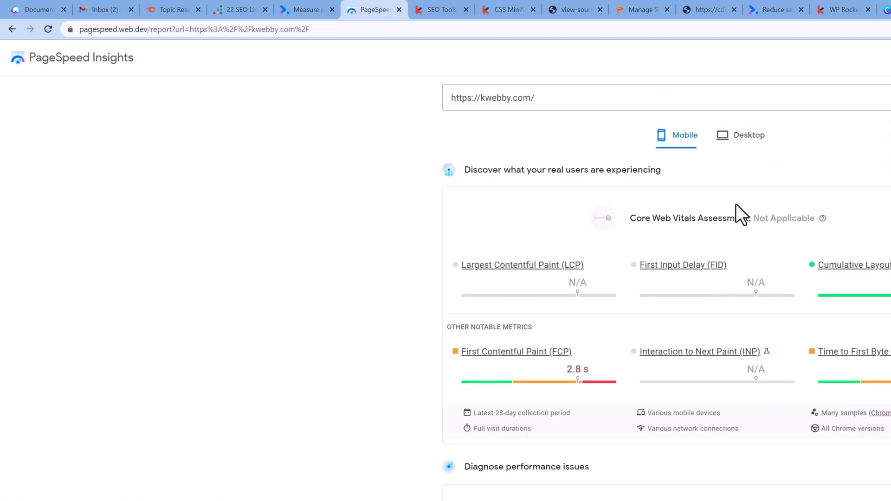
click(307, 7)
scroll(243, 363, up, 15)
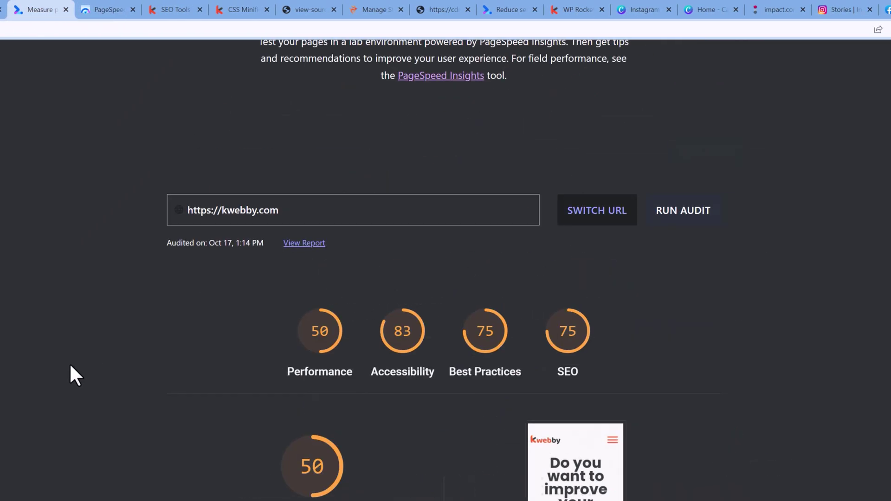
click(598, 377)
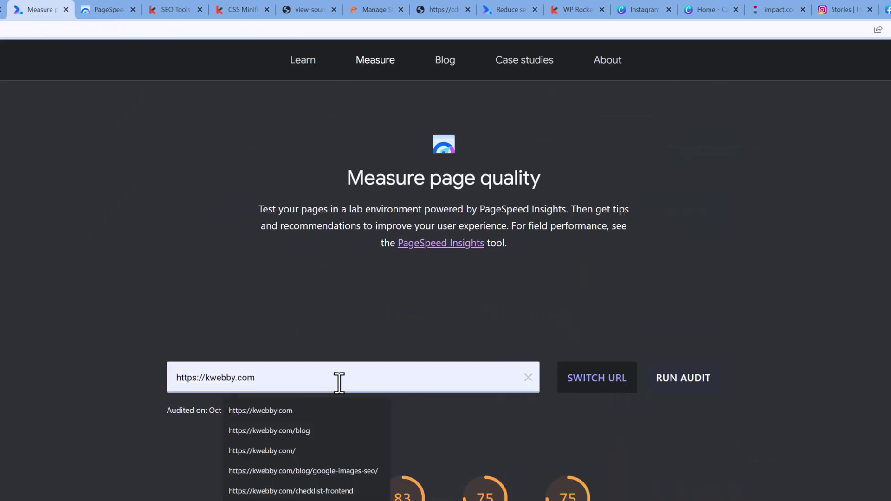
text(blog)
key(Return)
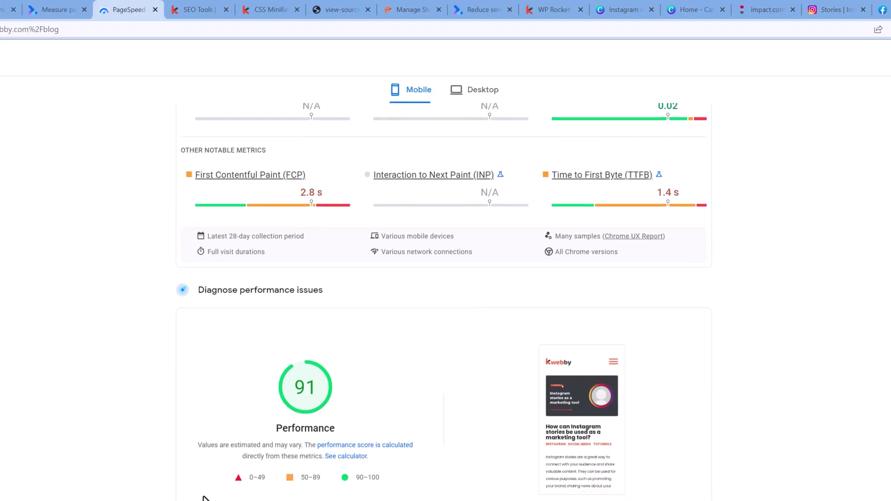
Scroll the kwebby.com/blog report past its 91 score to the Metrics and Opportunities.
scroll(200, 469, down, 4)
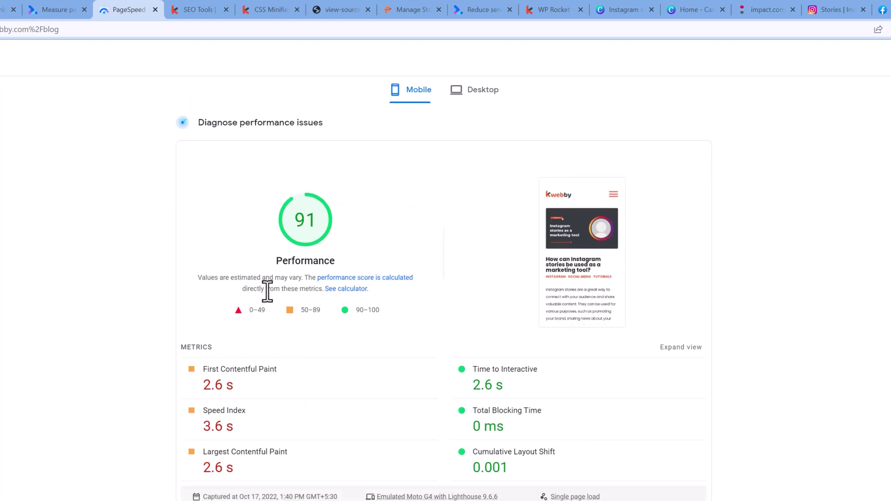